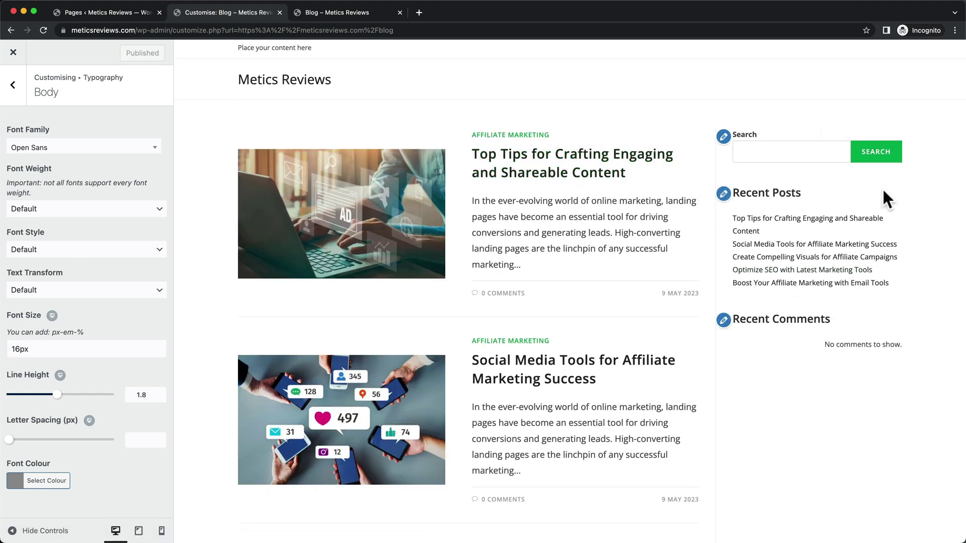
Browse the live example blog page, then return to the customizer.
left_click(348, 12)
scroll(755, 202, "down", 1)
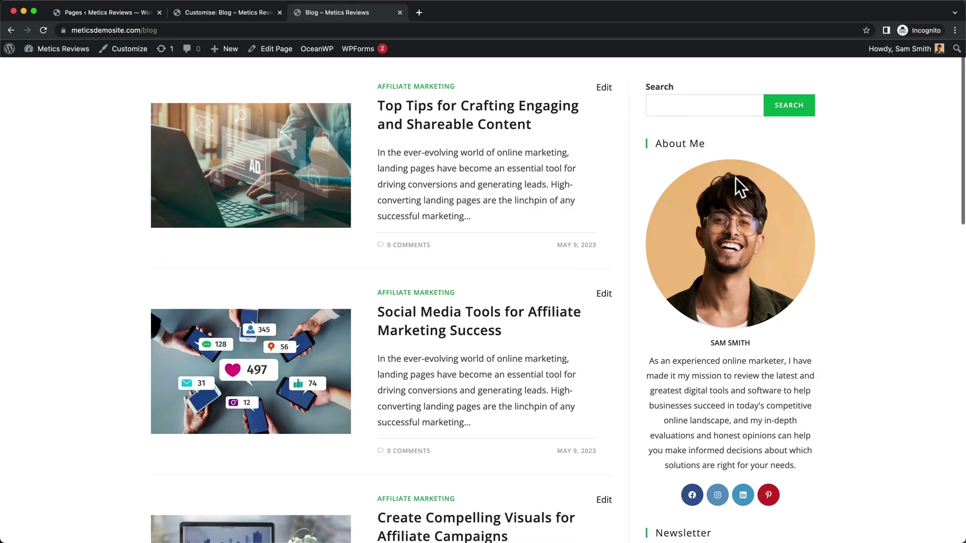
scroll(735, 194, "up", 1)
scroll(735, 193, "down", 10)
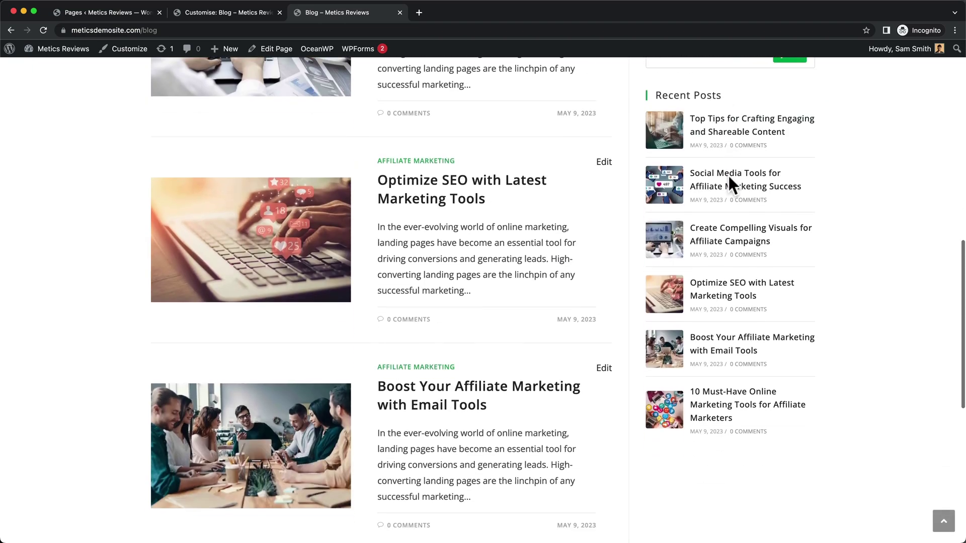
scroll(711, 171, "up", 10)
left_click(211, 14)
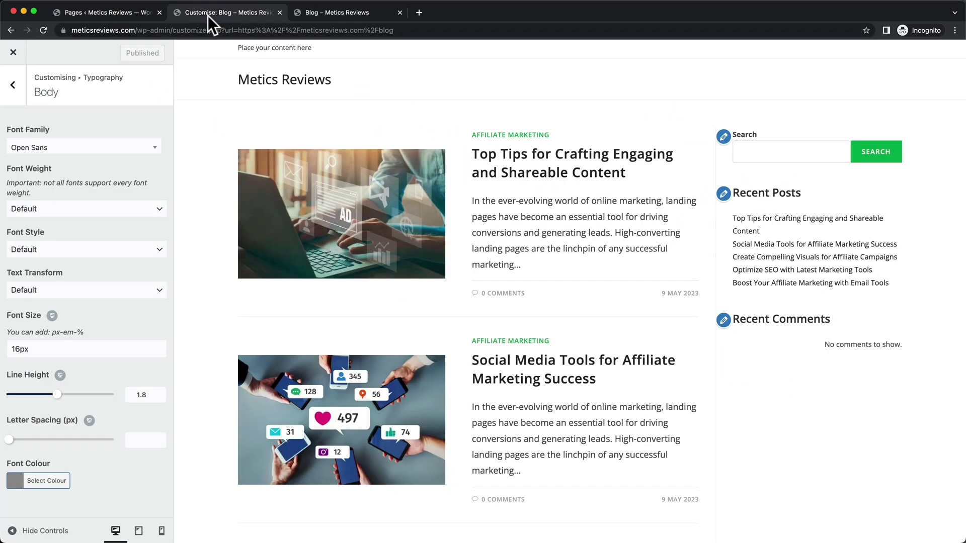
Leave body typography for the main menu and open Widgets > Default Sidebar.
left_click(10, 92)
left_click(12, 91)
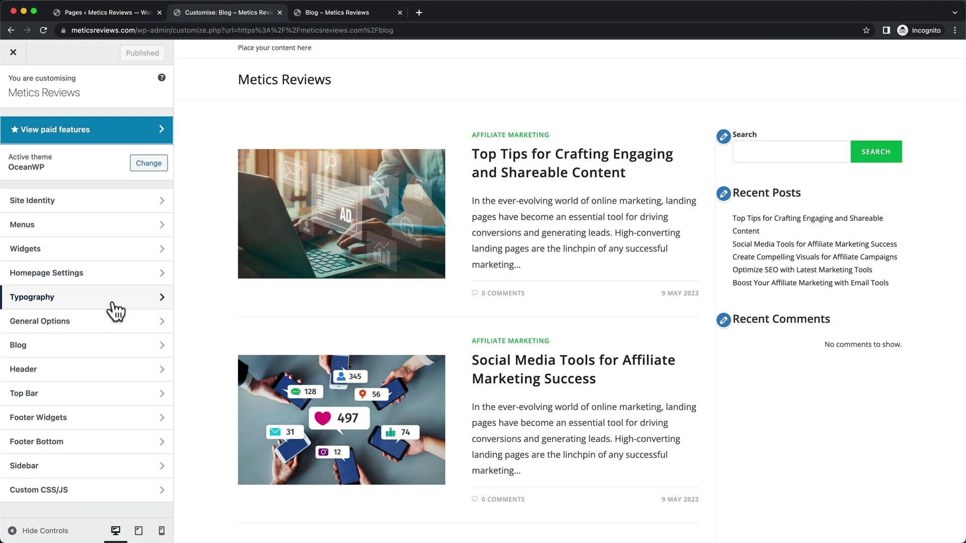
left_click(90, 253)
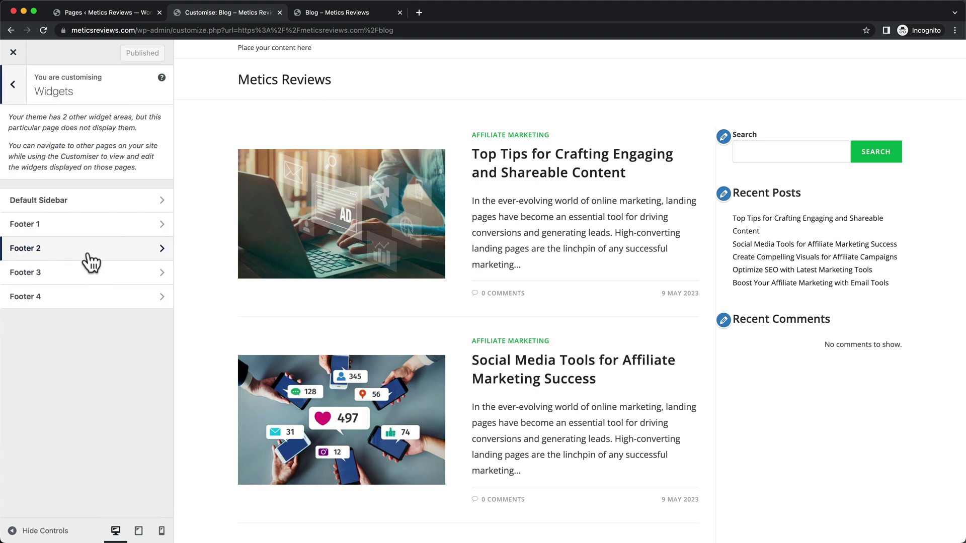
left_click(88, 204)
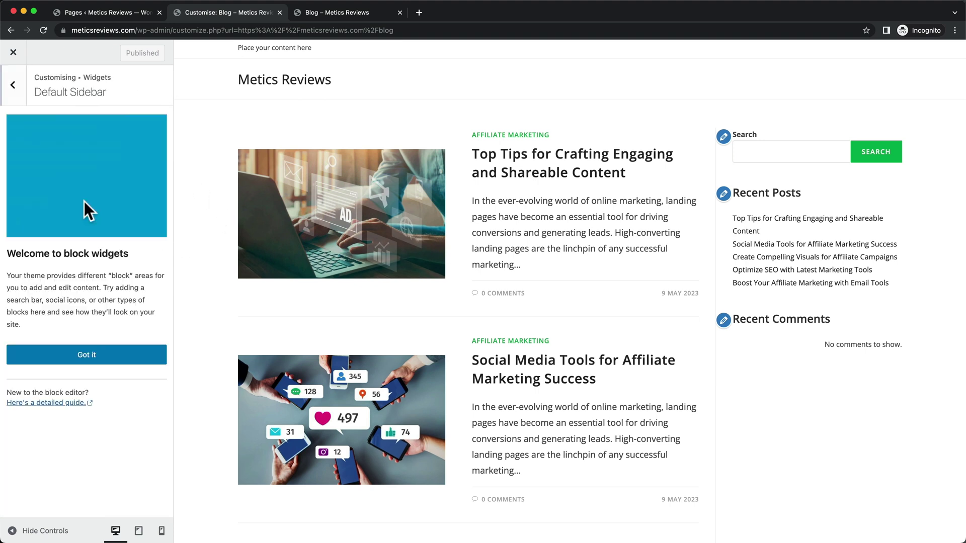
Dismiss the block widgets guide and remove the Search block.
left_click(89, 355)
scroll(98, 216, "down", 3)
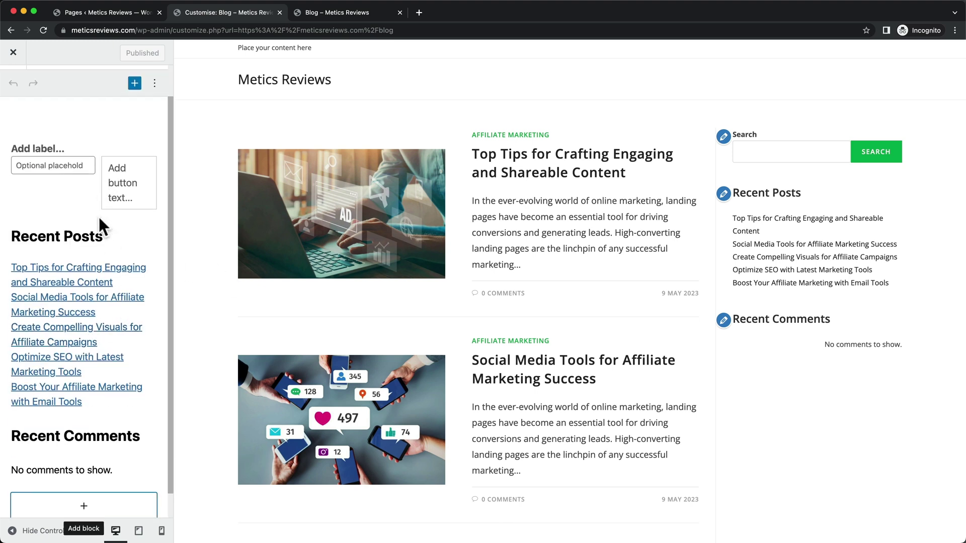
scroll(98, 281, "up", 3)
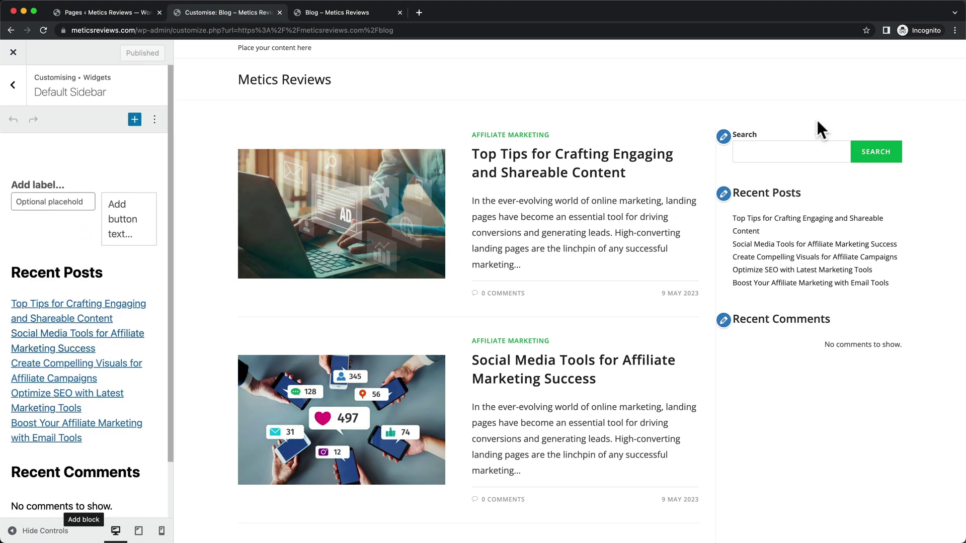
left_click(51, 193)
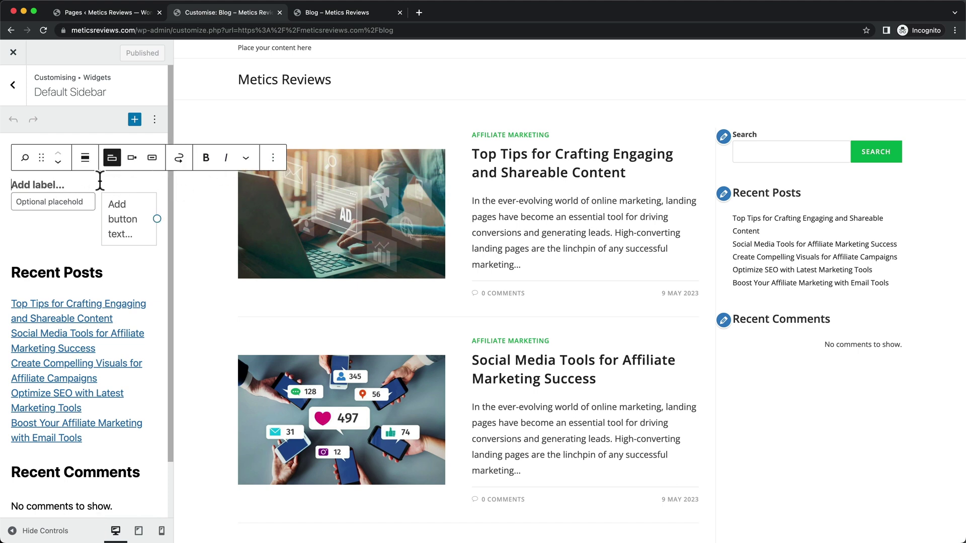
left_click(273, 158)
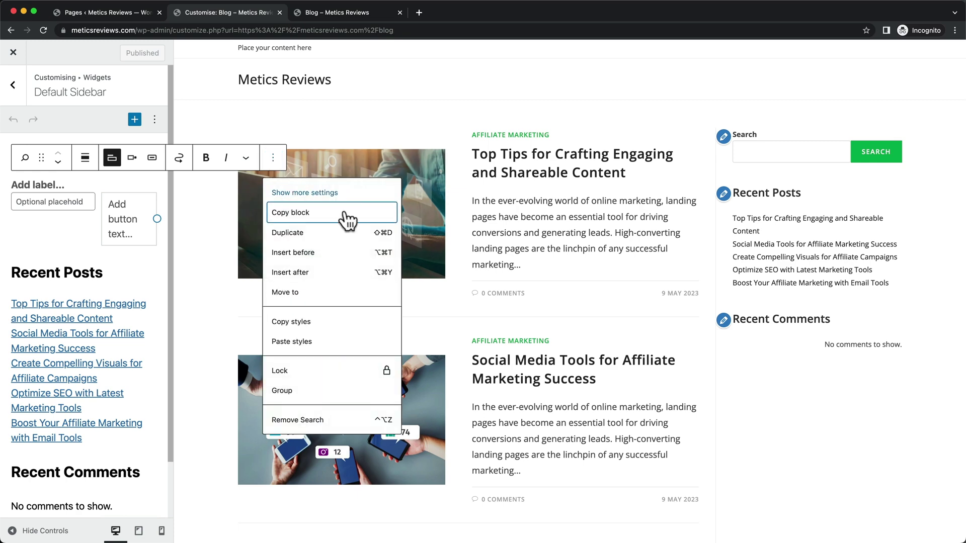
left_click(292, 420)
Remove the Recent Posts heading and its group of post links.
left_click(68, 190)
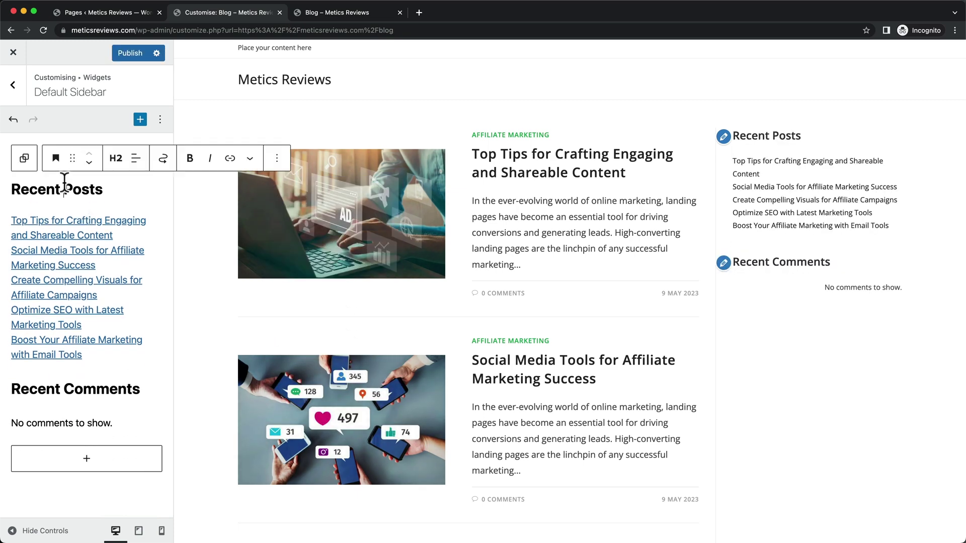
left_click(276, 158)
left_click(319, 460)
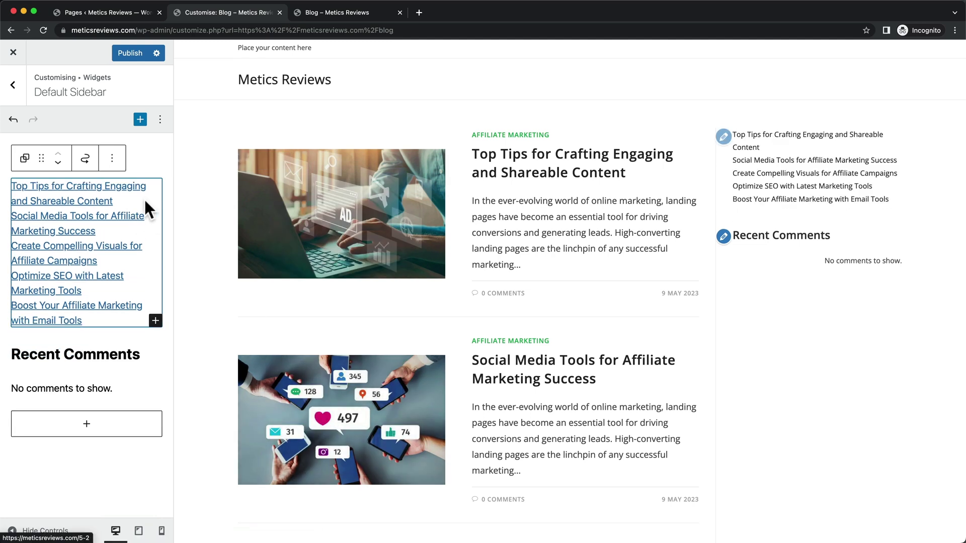
left_click(112, 159)
left_click(143, 447)
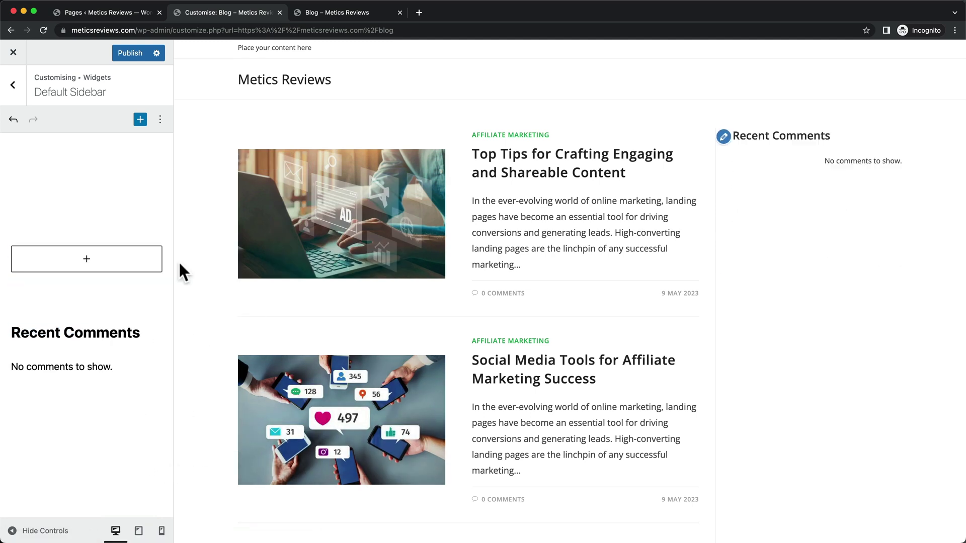
Remove the Recent Comments heading, the latest comments block and the leftover empty group.
left_click(138, 186)
left_click(276, 160)
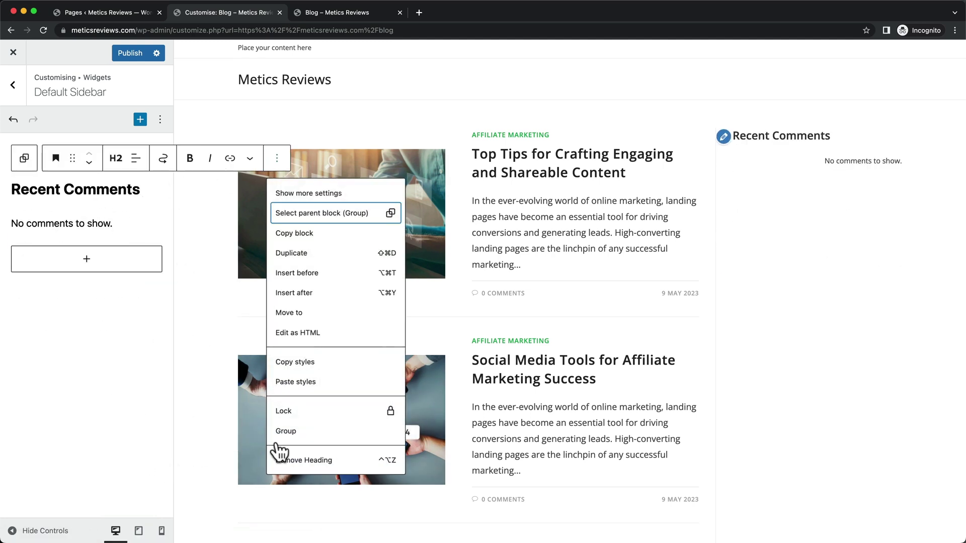
left_click(319, 455)
left_click(86, 183)
left_click(171, 160)
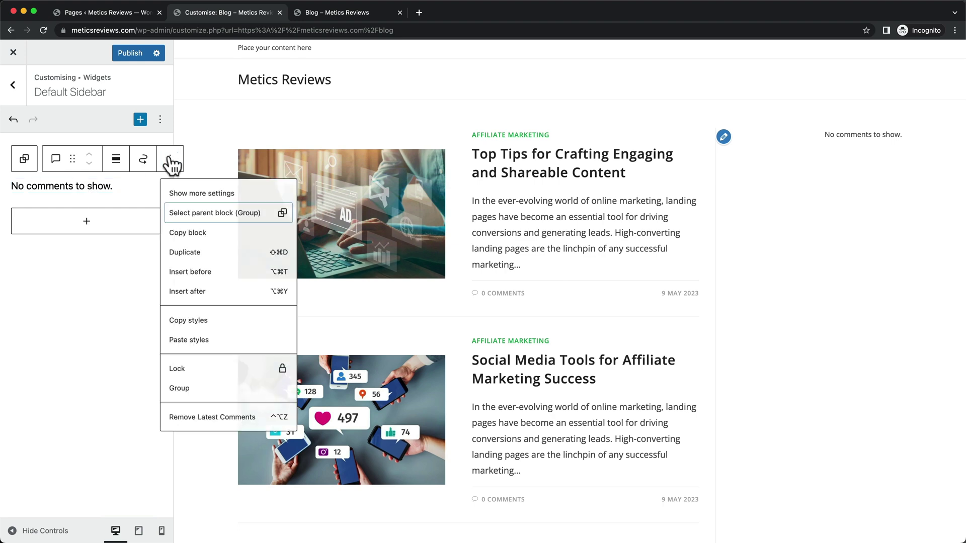
left_click(190, 420)
left_click(79, 160)
left_click(114, 399)
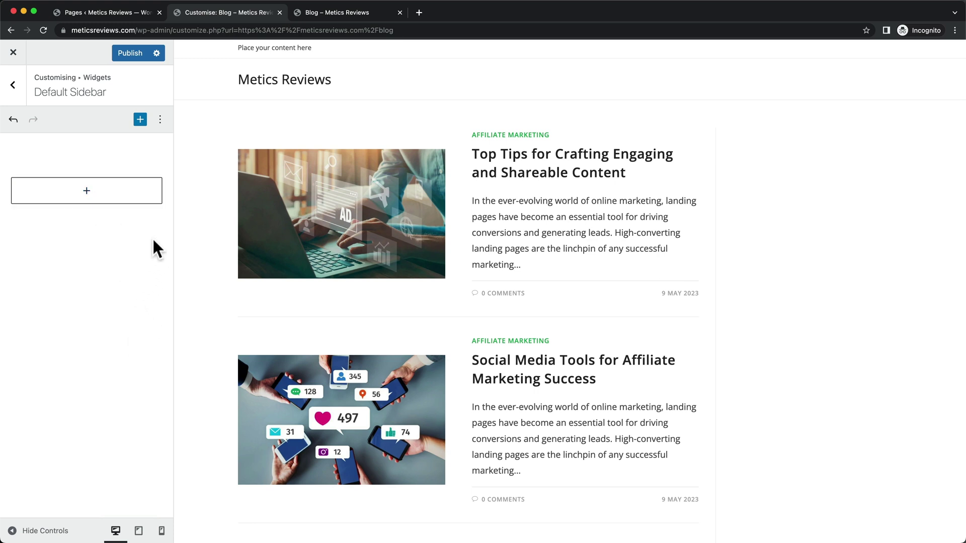
Insert a Search block into the empty Default Sidebar, found by searching 'search'.
left_click(86, 196)
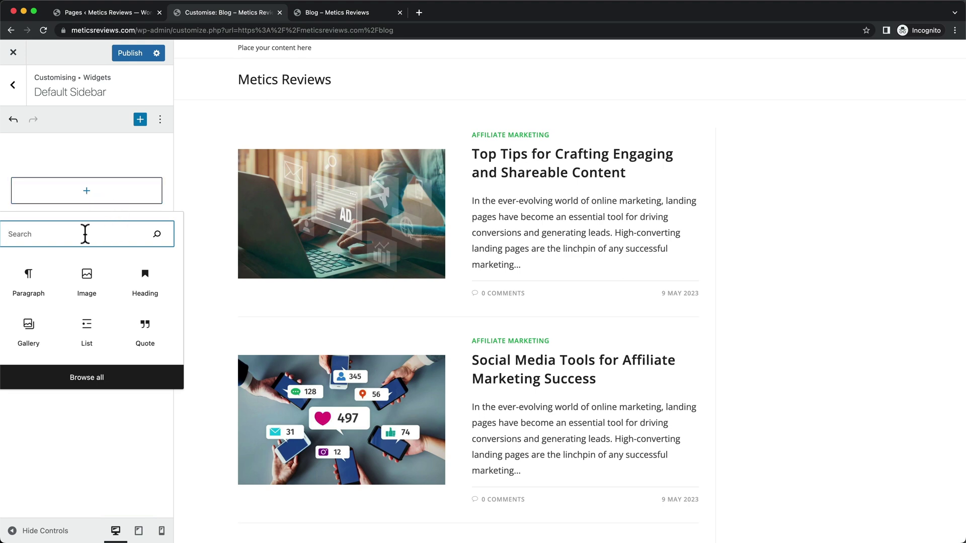
type("search")
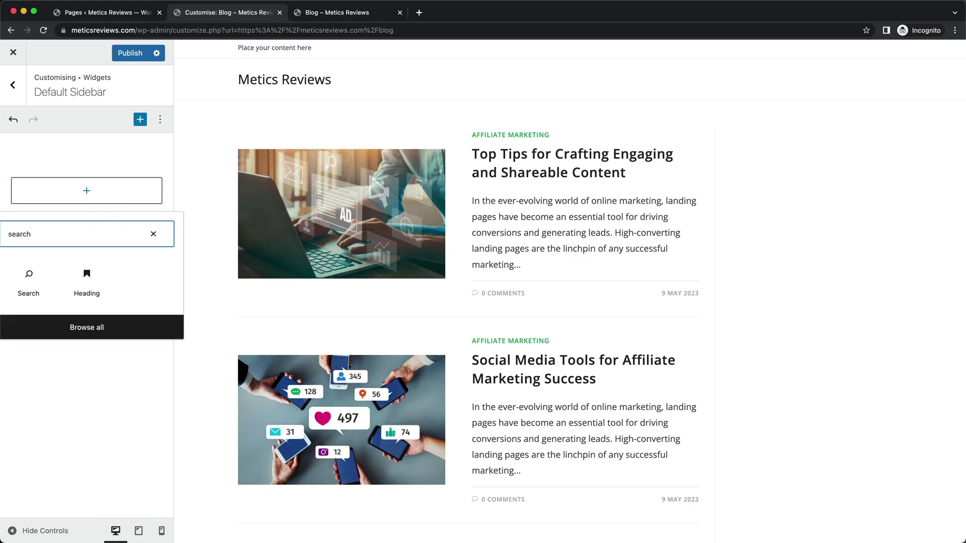
left_click(28, 281)
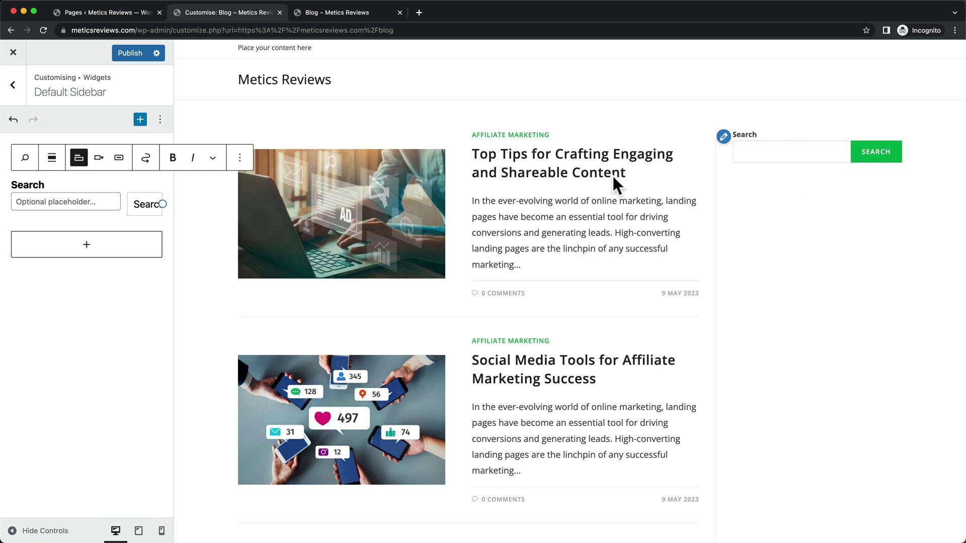
Insert an About Me widget below the Search block, found by searching 'about'.
left_click(90, 252)
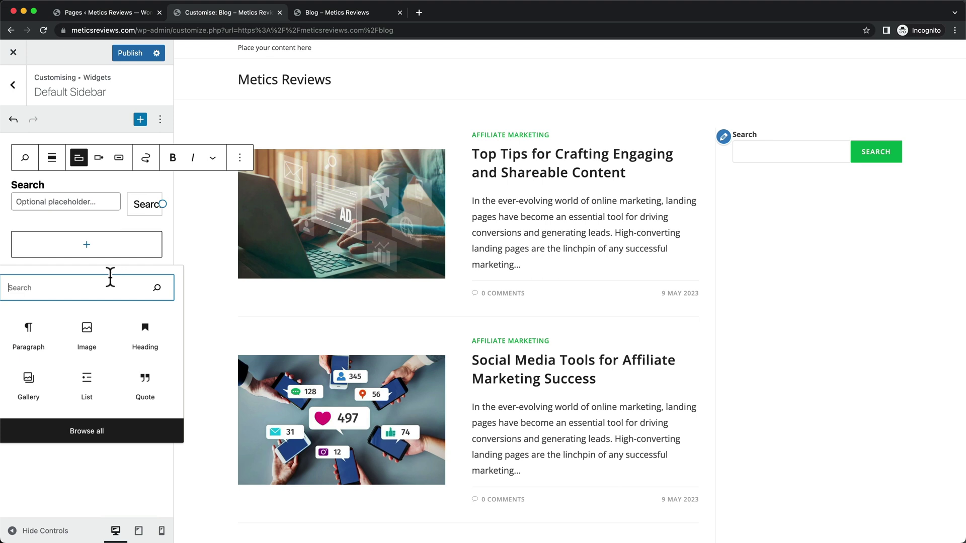
type("about")
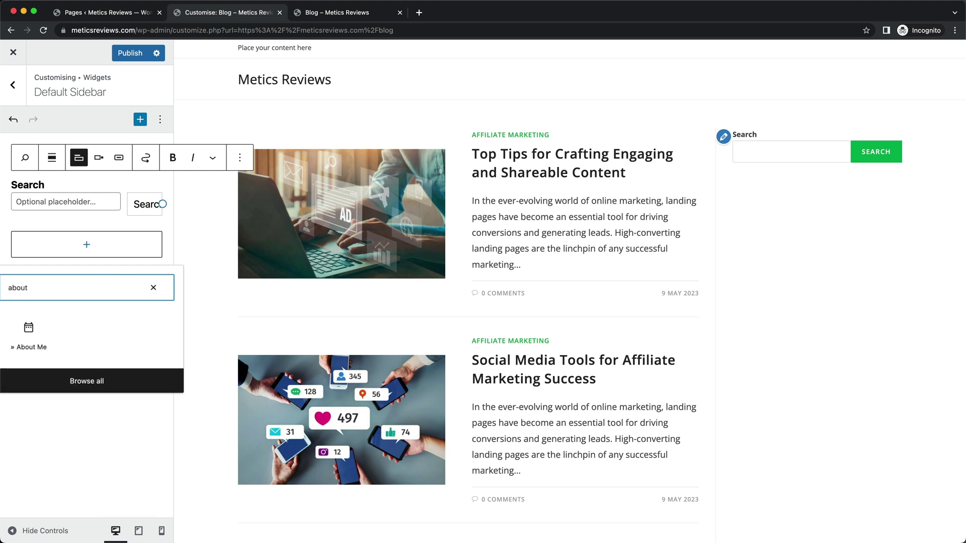
left_click(28, 332)
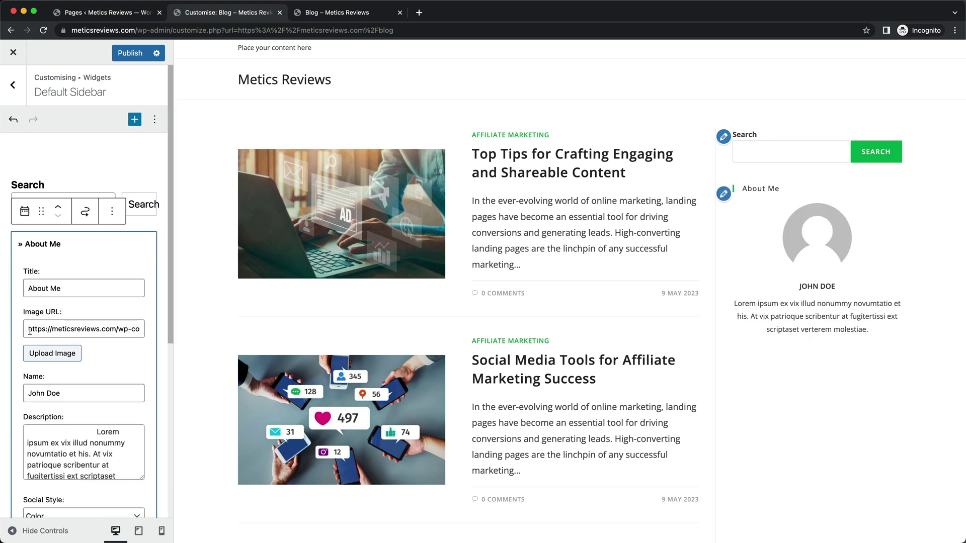
Replace the About Me Name field with the author's name and publish the changes.
scroll(108, 272, "down", 2)
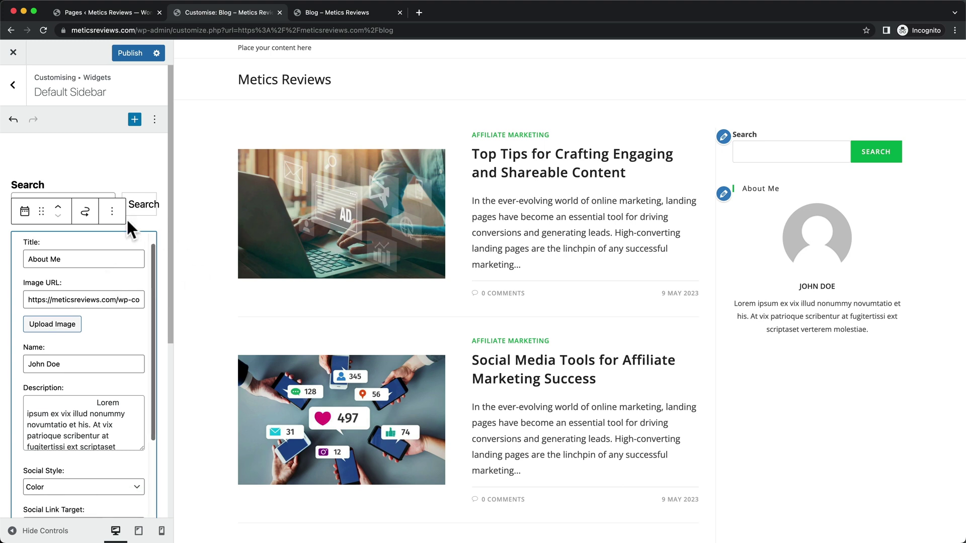
scroll(65, 282, "up", 2)
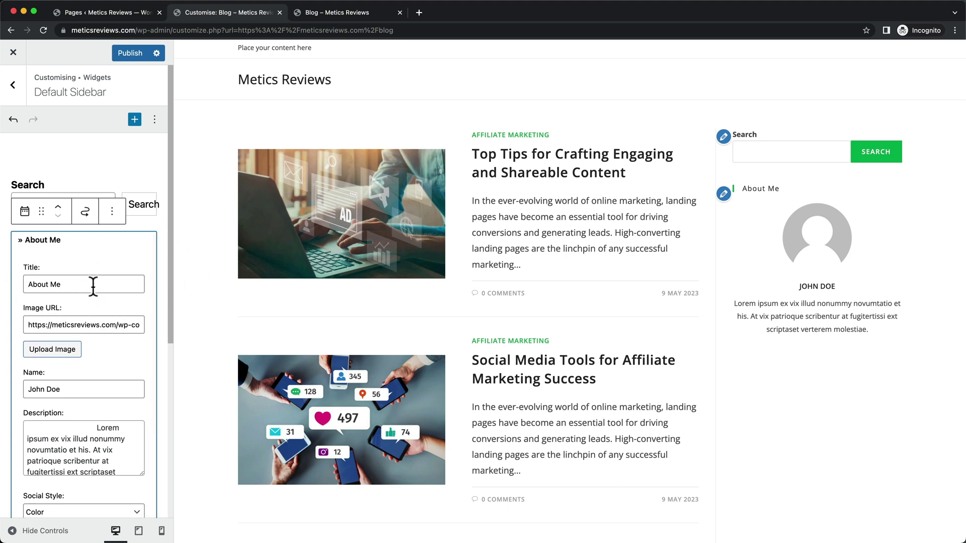
scroll(93, 286, "down", 1)
left_click_drag(61, 372, 31, 370)
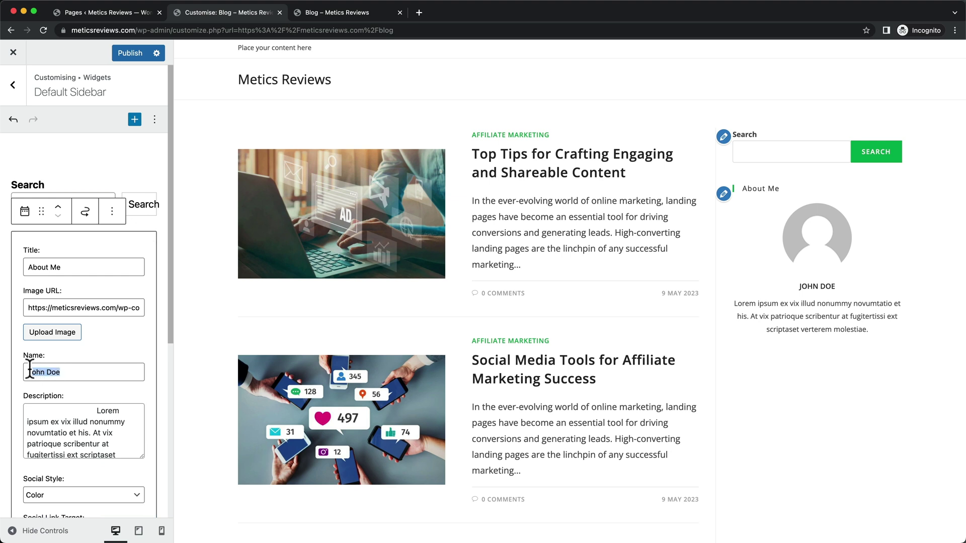
type("Sam Smith")
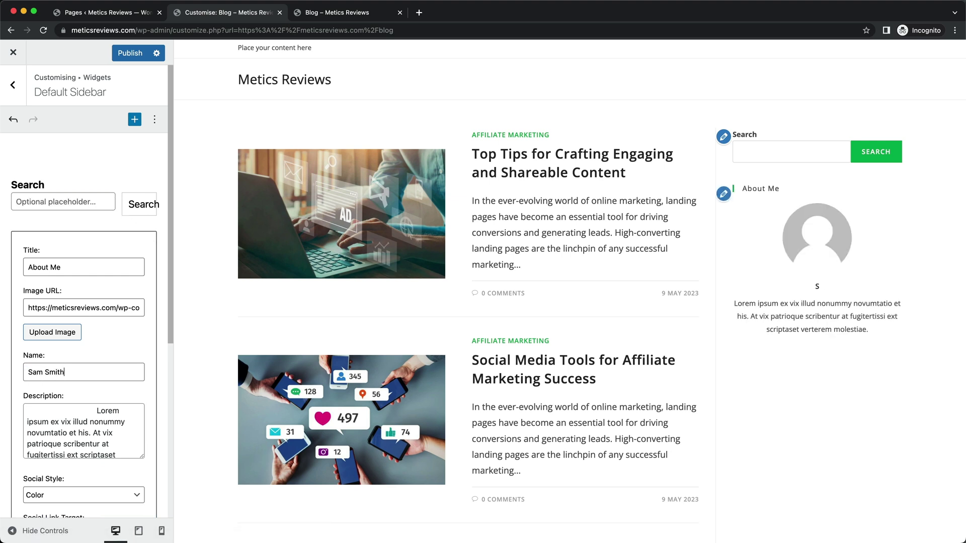
scroll(83, 372, "down", 1)
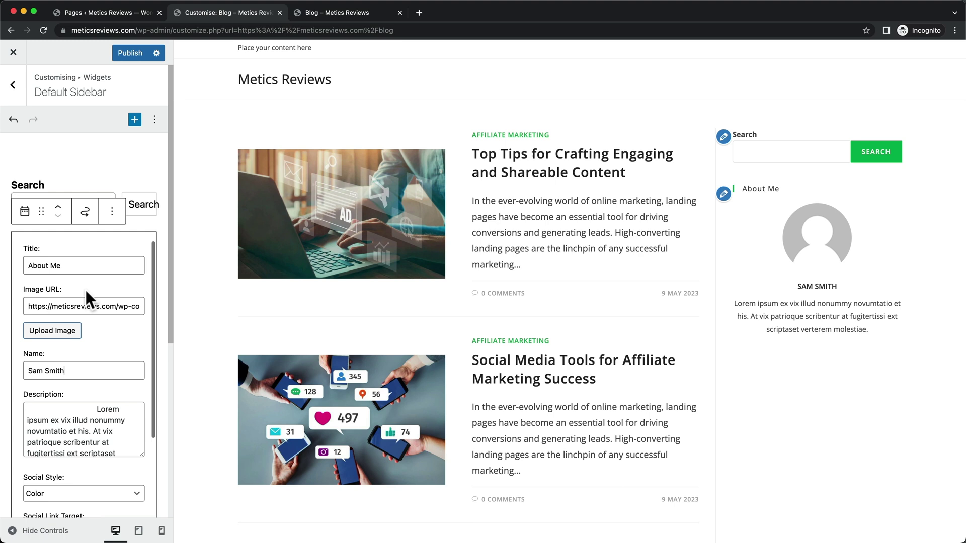
scroll(75, 307, "up", 1)
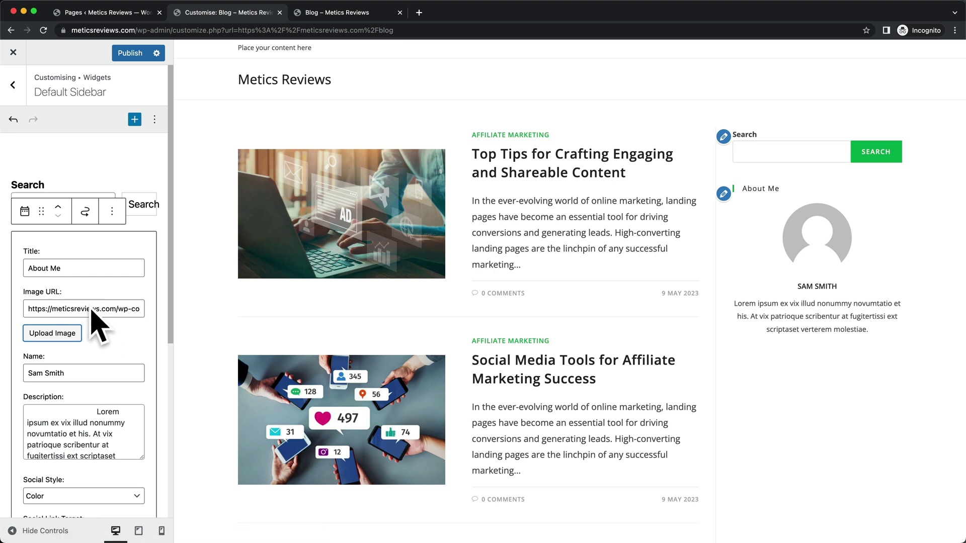
scroll(87, 306, "down", 2)
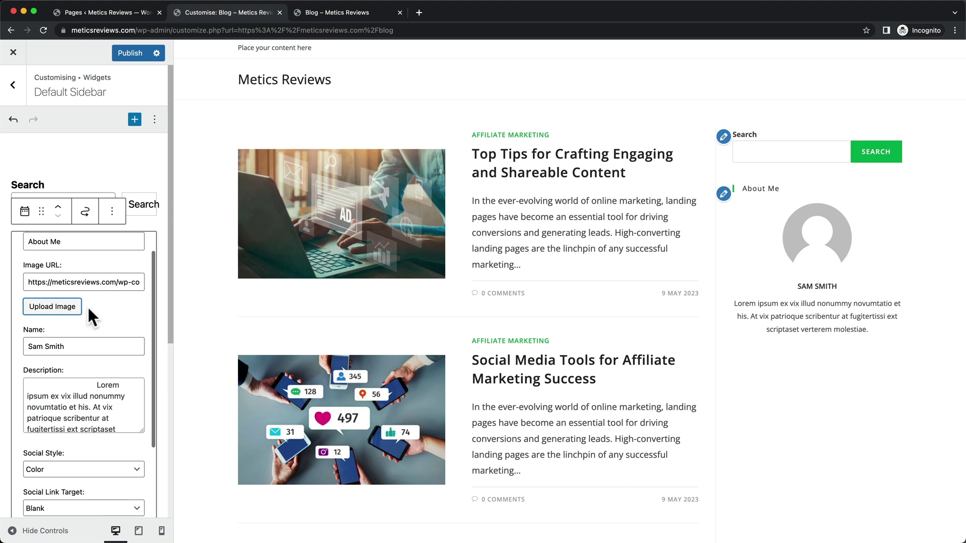
left_click(136, 58)
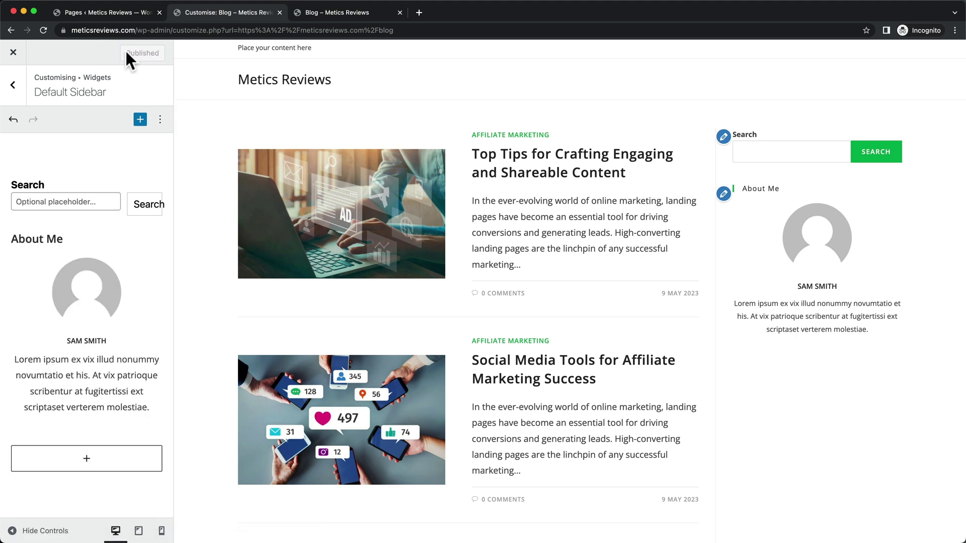
Switch to WordPress Admin and open the Media Library.
left_click(117, 12)
left_click(247, 270)
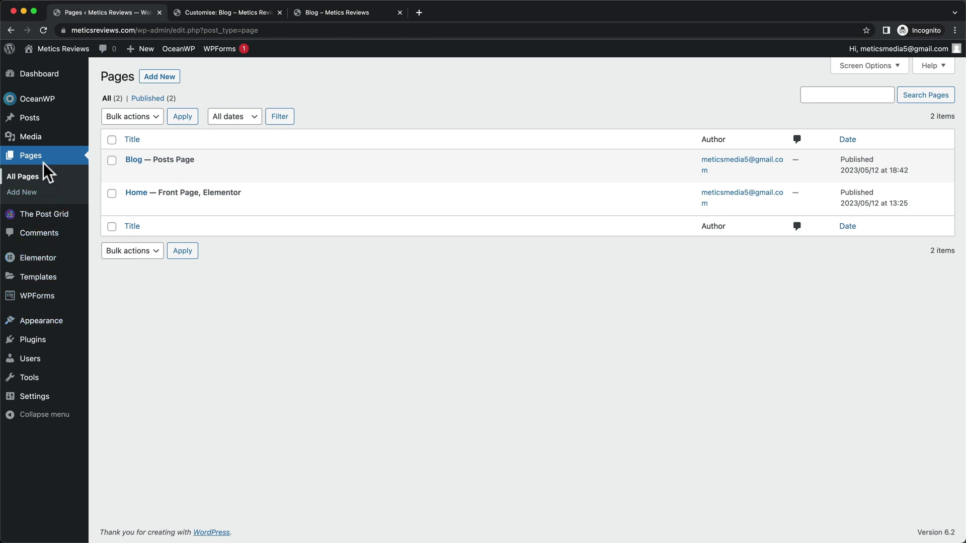
left_click(32, 141)
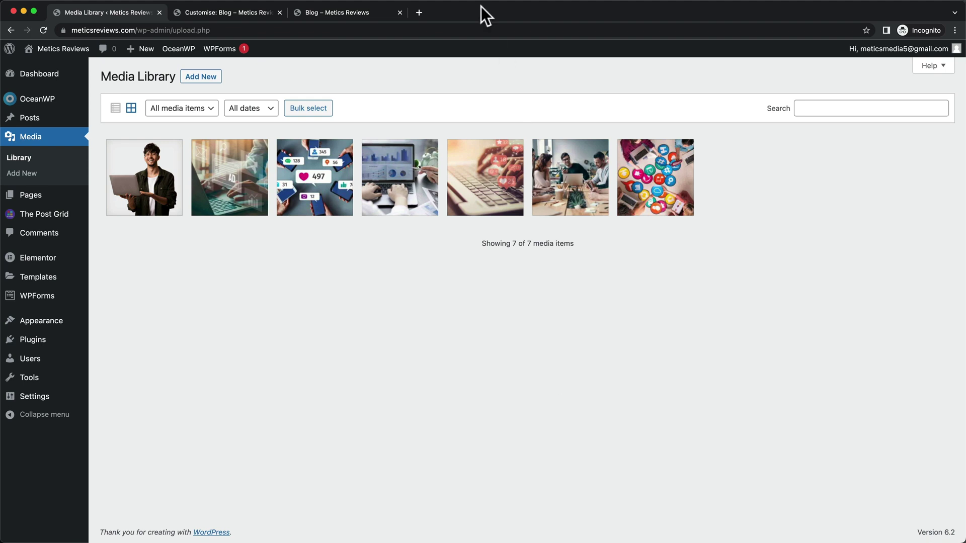
Upload profile.png from Finder and copy its file URL from the attachment details.
key("super+Tab")
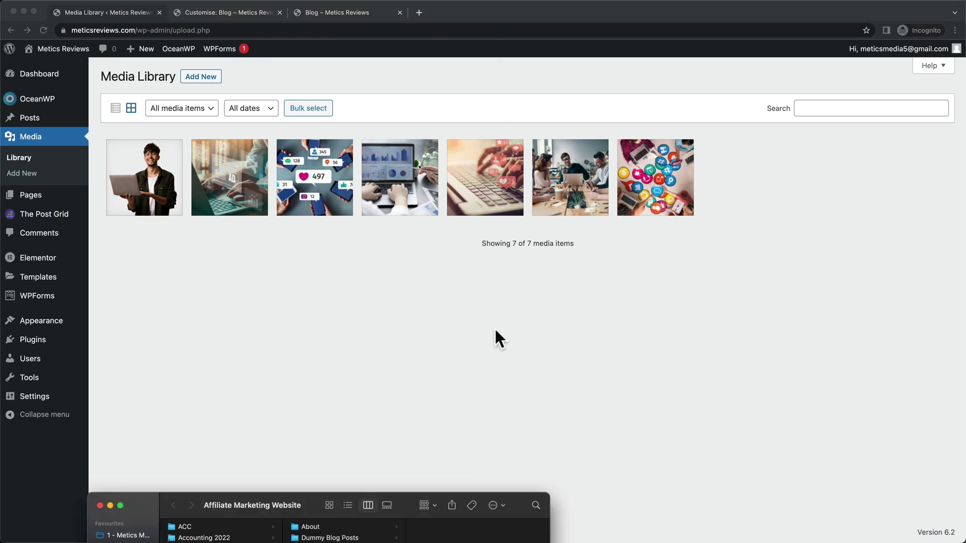
left_click_drag(294, 511, 297, 542)
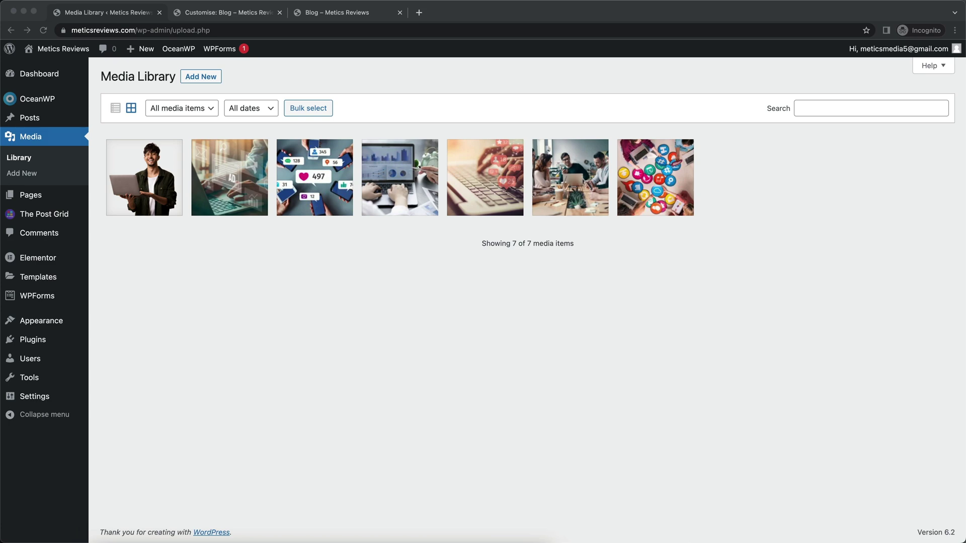
left_click_drag(297, 542, 398, 288)
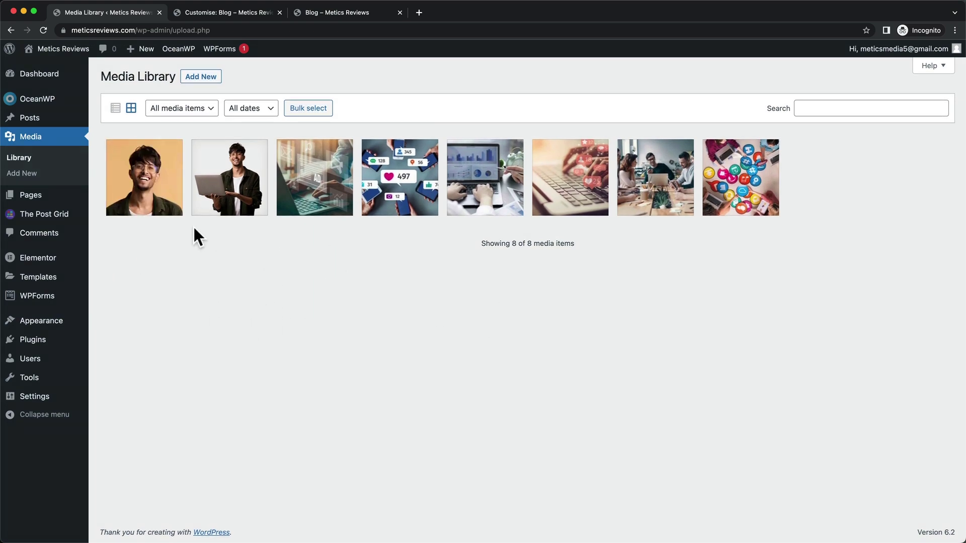
left_click(165, 199)
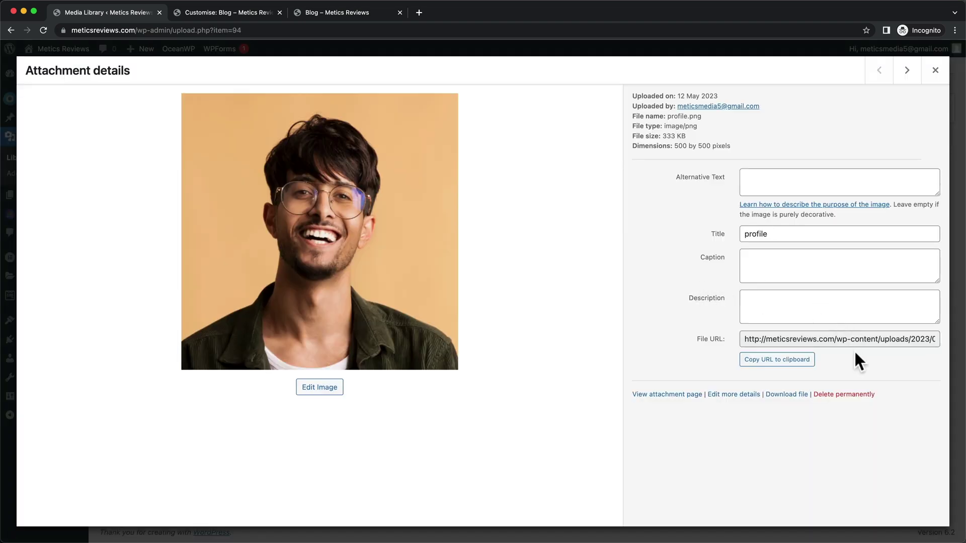
left_click(777, 358)
Paste the profile.png URL into the About Me widget's Image URL field.
left_click(237, 12)
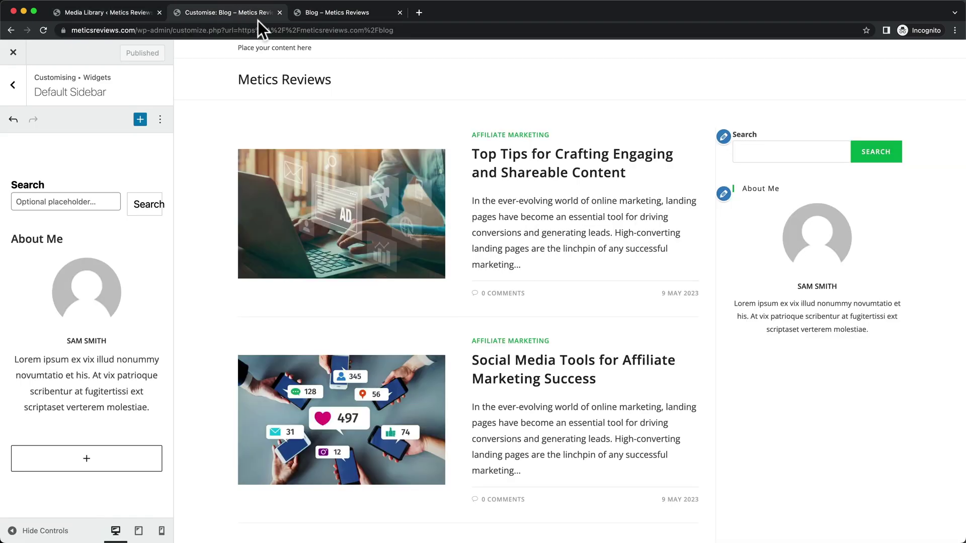
left_click(51, 241)
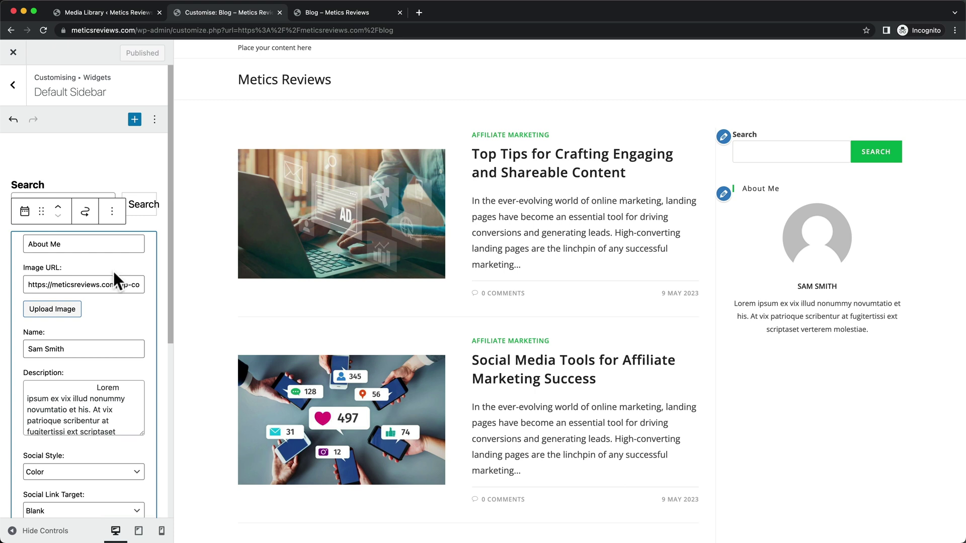
triple_click(61, 285)
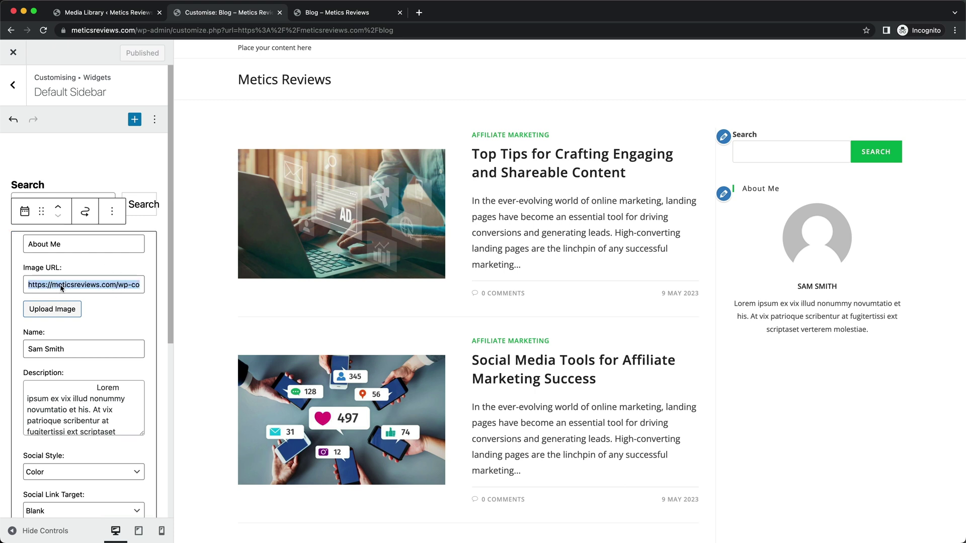
right_click(61, 286)
left_click(89, 368)
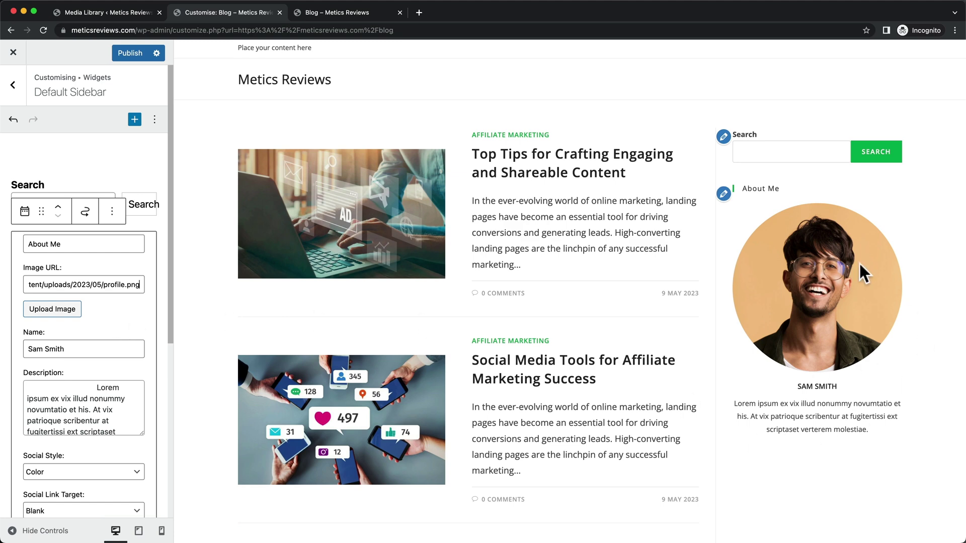
Replace the placeholder description with the bio paragraph copied from the live blog.
scroll(78, 296, "down", 3)
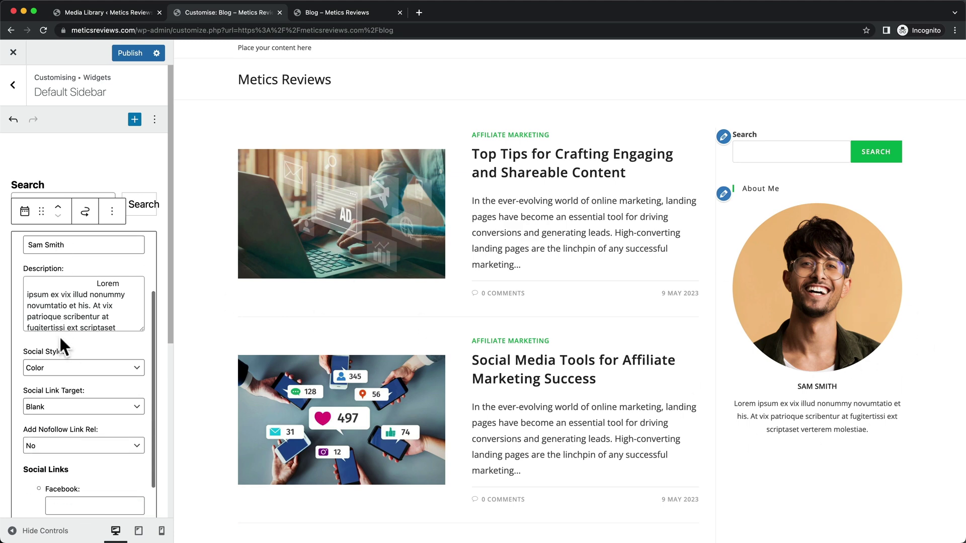
left_click(85, 294)
left_click_drag(62, 279, 109, 302)
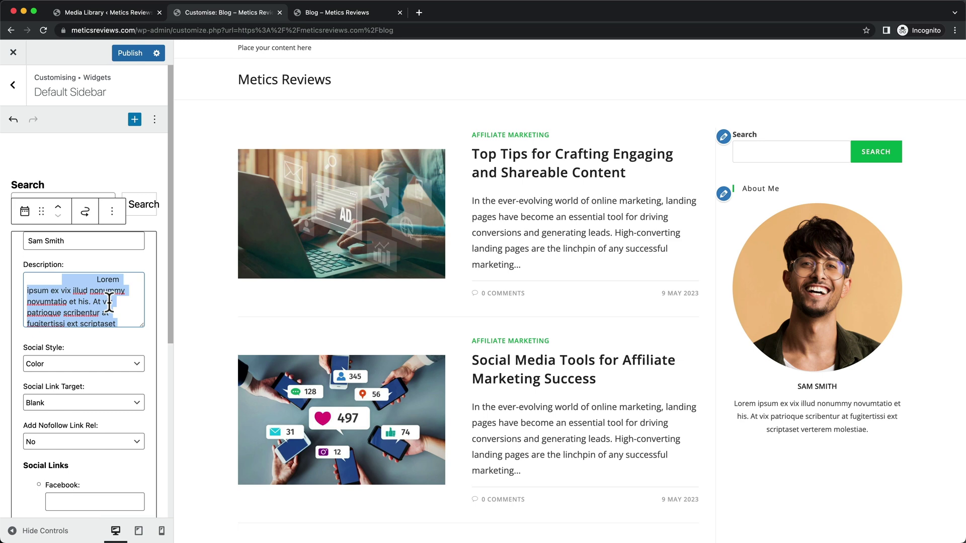
left_click(132, 340)
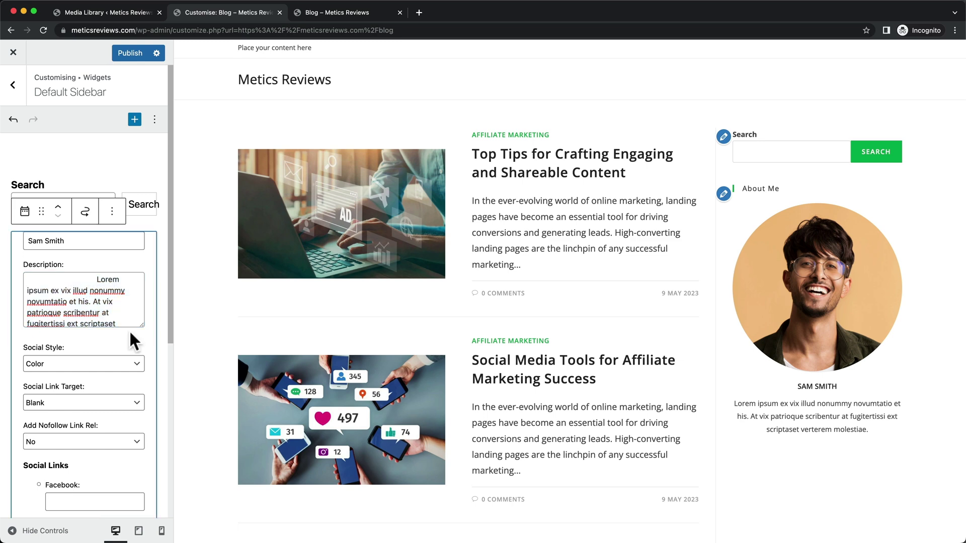
left_click(360, 11)
scroll(739, 398, "down", 1)
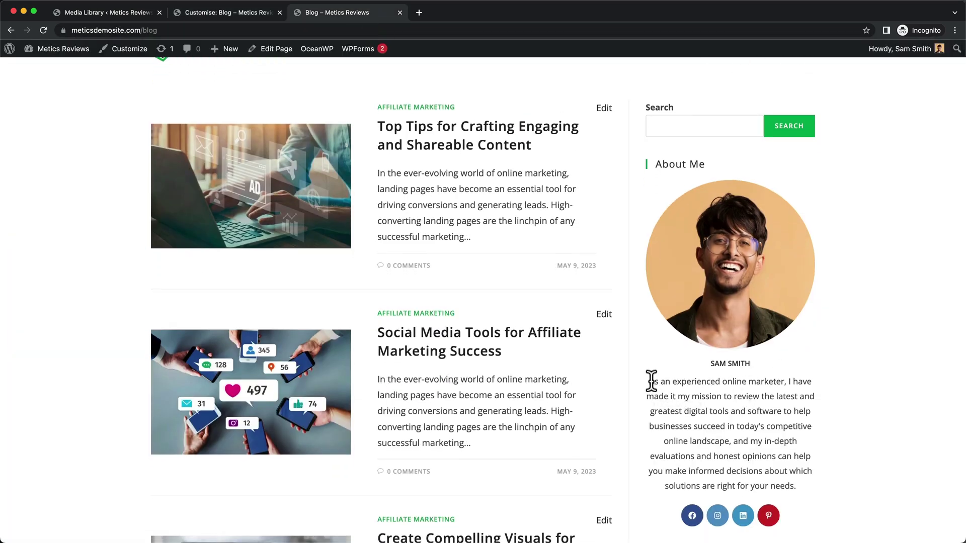
left_click_drag(652, 381, 802, 490)
key("super+c")
left_click(228, 12)
key("super+v")
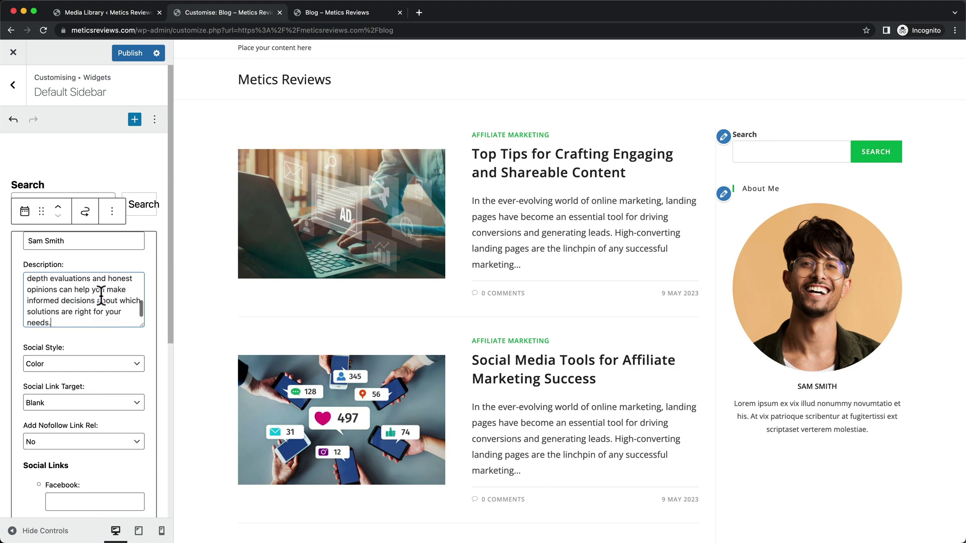
left_click(117, 337)
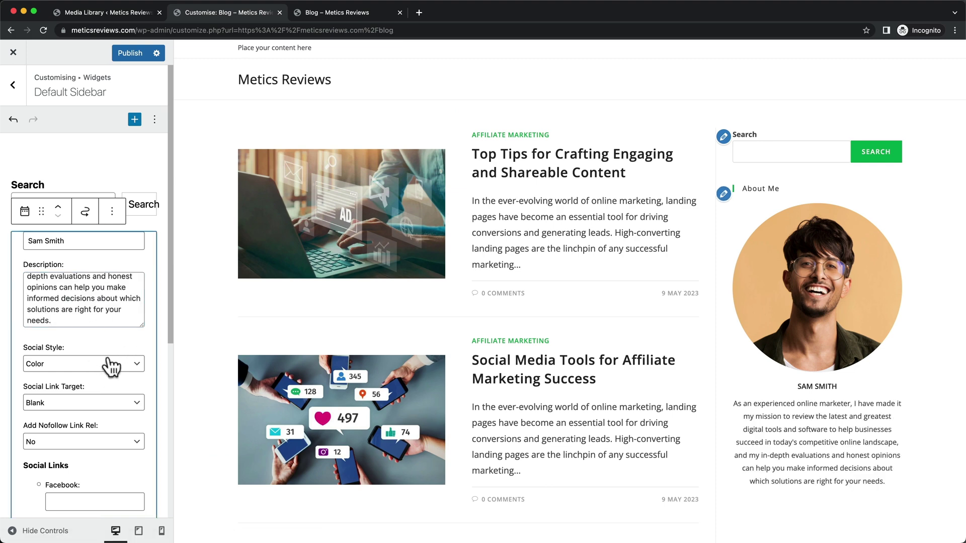
scroll(815, 429, "down", 3)
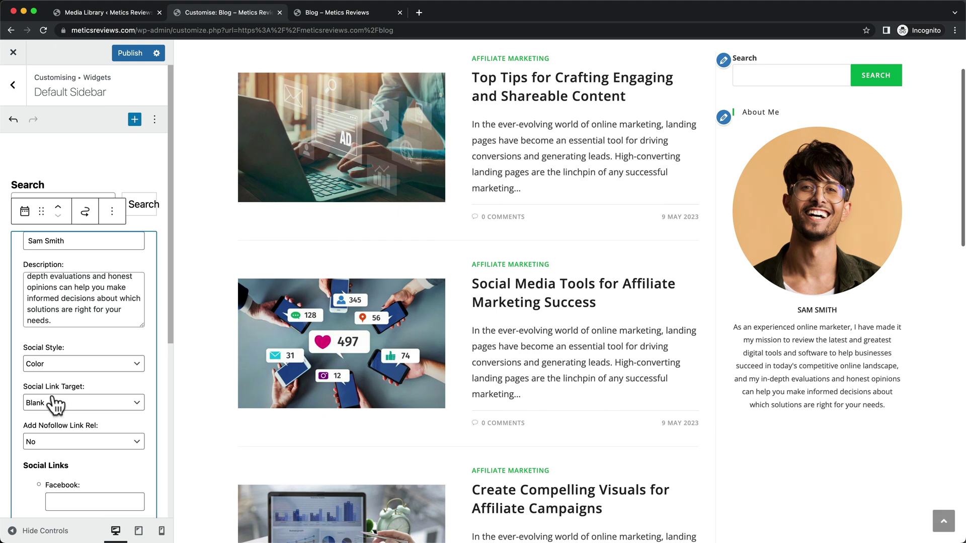
scroll(95, 407, "down", 4)
scroll(95, 407, "down", 5)
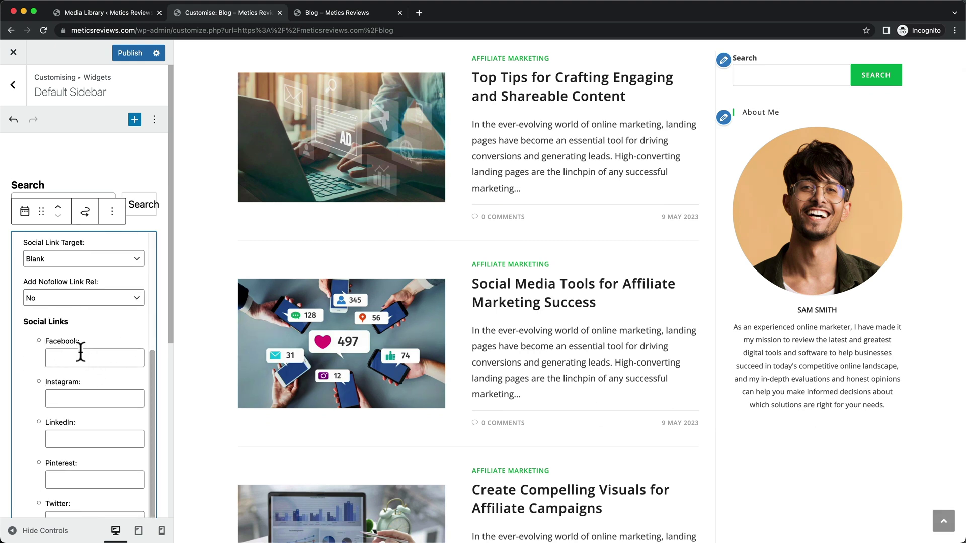
left_click(63, 281)
type("http")
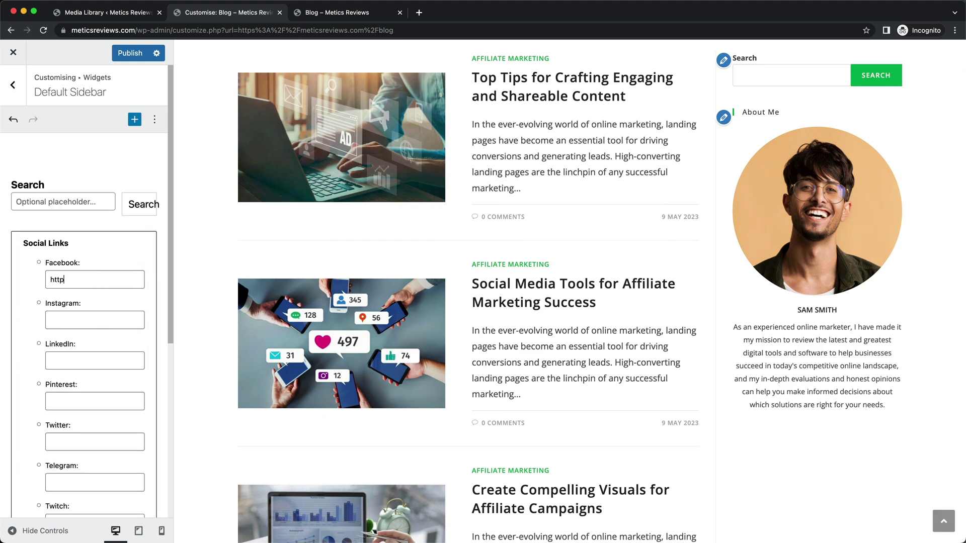
type("s://")
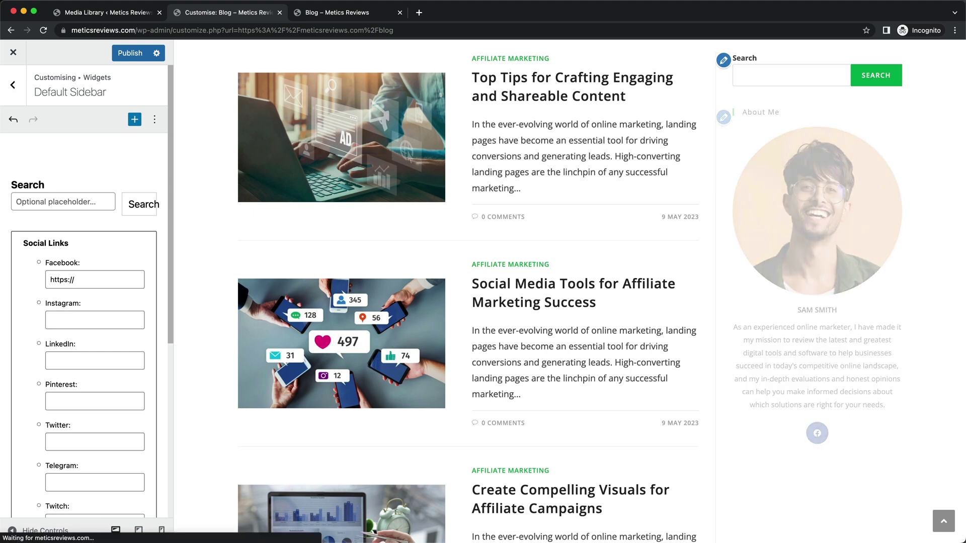
type("facebok")
type("k.com")
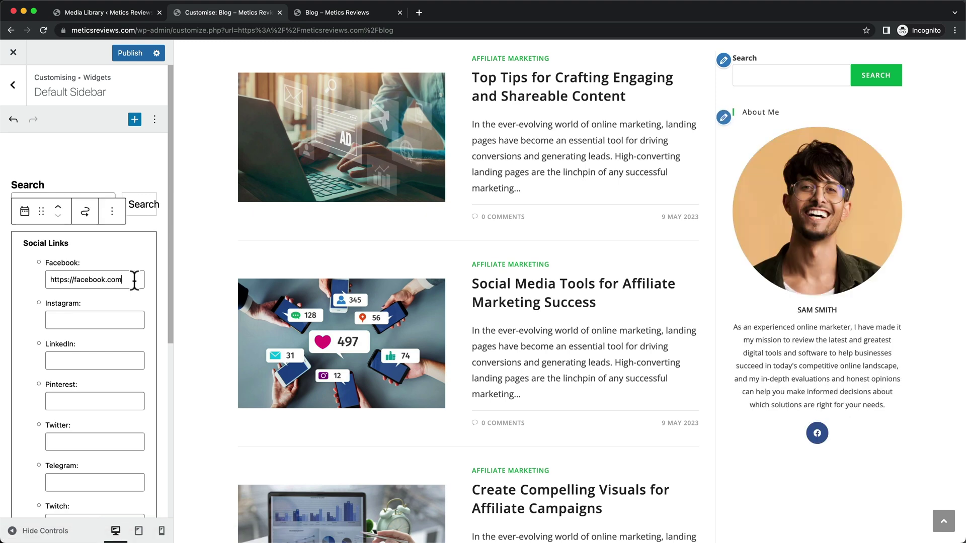
left_click_drag(134, 280, 32, 280)
Reuse that link for the Instagram, LinkedIn and Pinterest fields.
left_click_drag(105, 282, 87, 322)
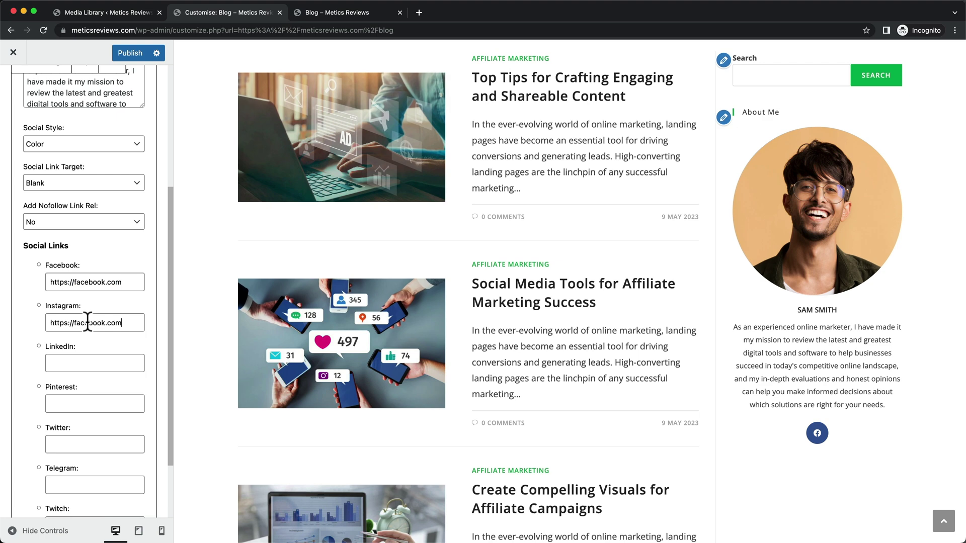
left_click(93, 363)
key("ctrl+v")
left_click(88, 403)
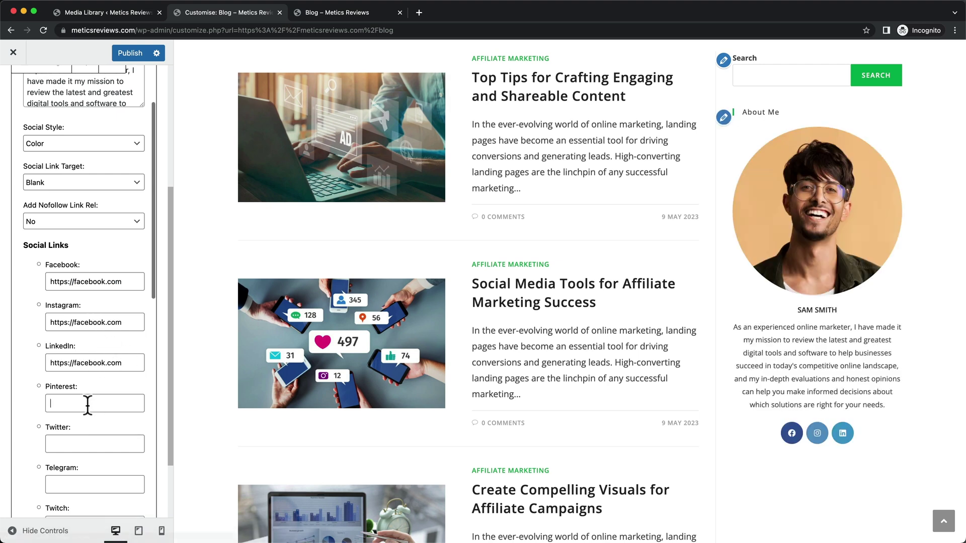
key("ctrl+v")
scroll(135, 383, "down", 1)
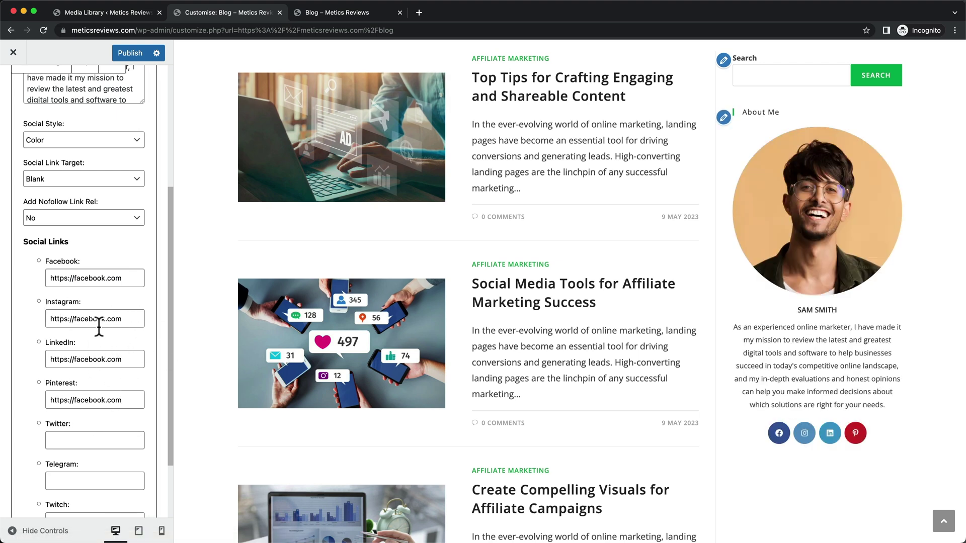
scroll(93, 323, "down", 1)
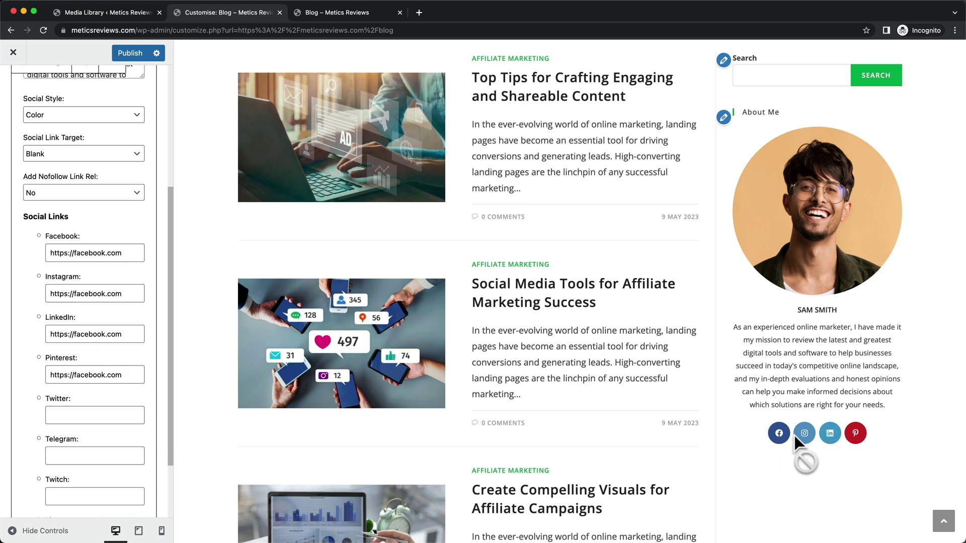
scroll(78, 395, "down", 3)
scroll(77, 387, "down", 4)
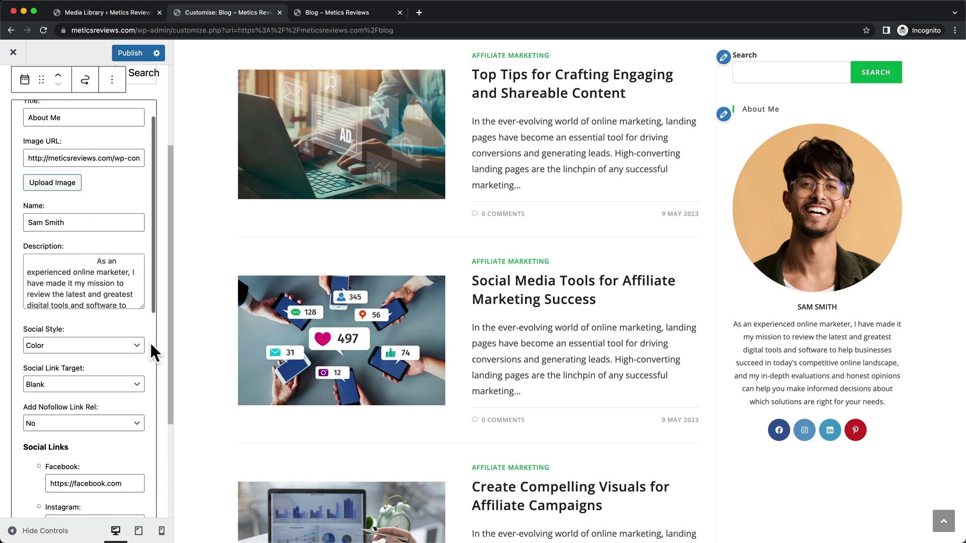
scroll(149, 341, "down", 12)
scroll(150, 343, "down", 15)
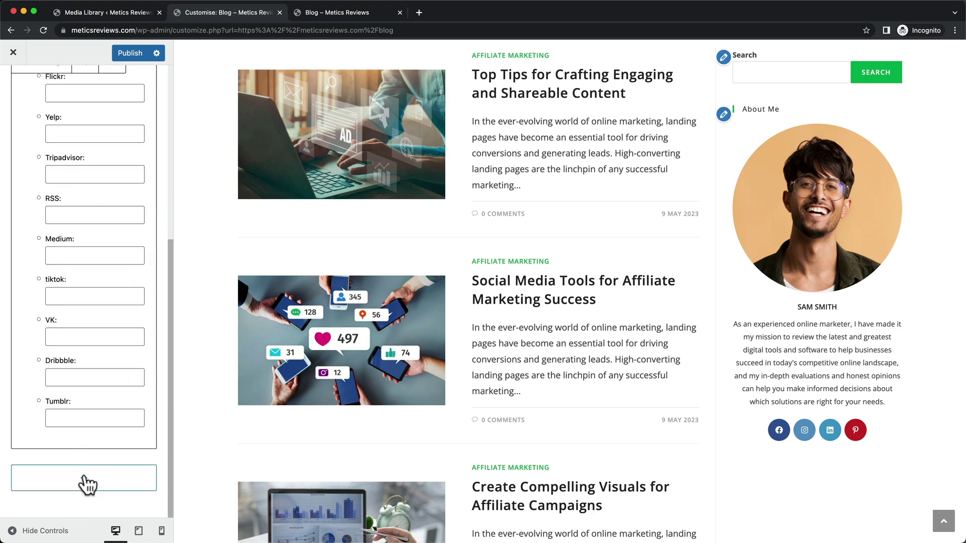
Add a MailChimp Newsletter block to the sidebar, found by searching 'mail'.
left_click(84, 483)
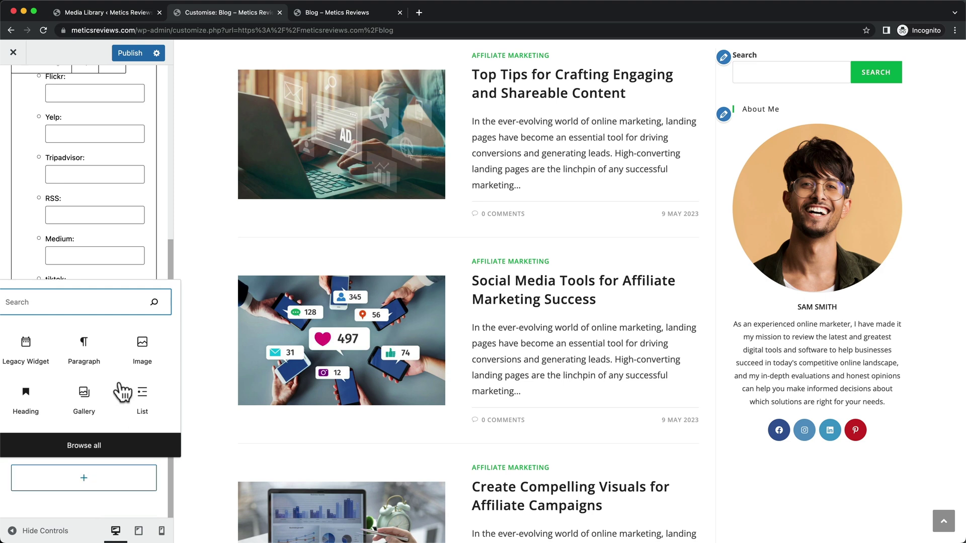
type("mail")
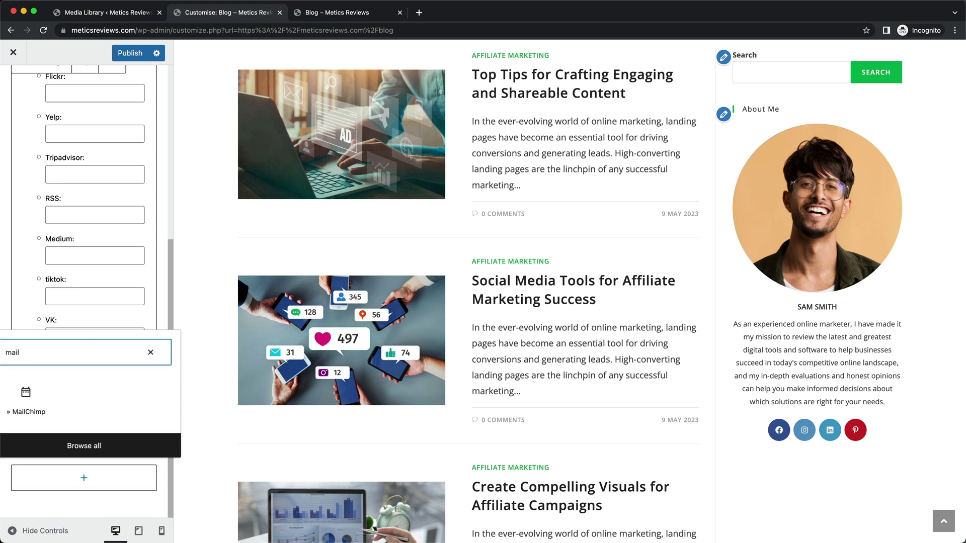
left_click(31, 407)
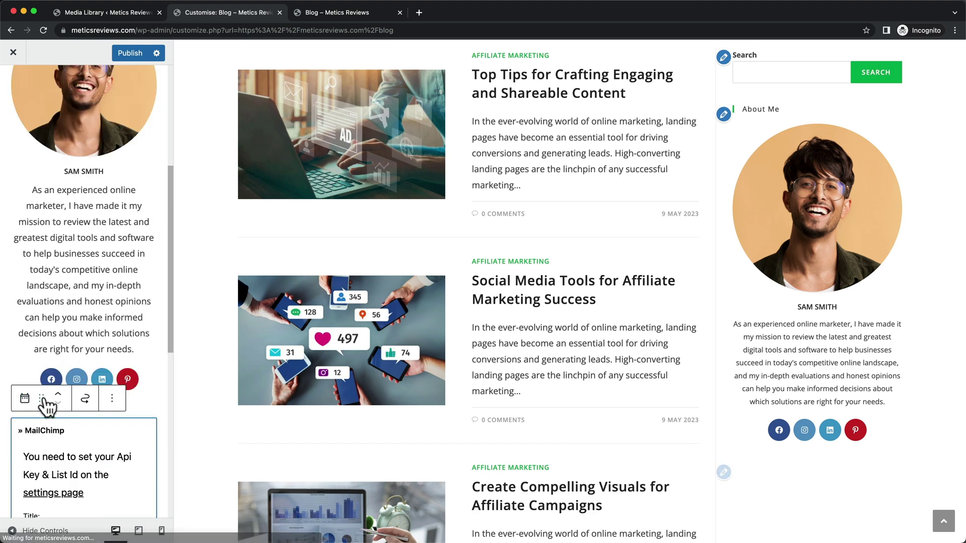
scroll(738, 434, "down", 3)
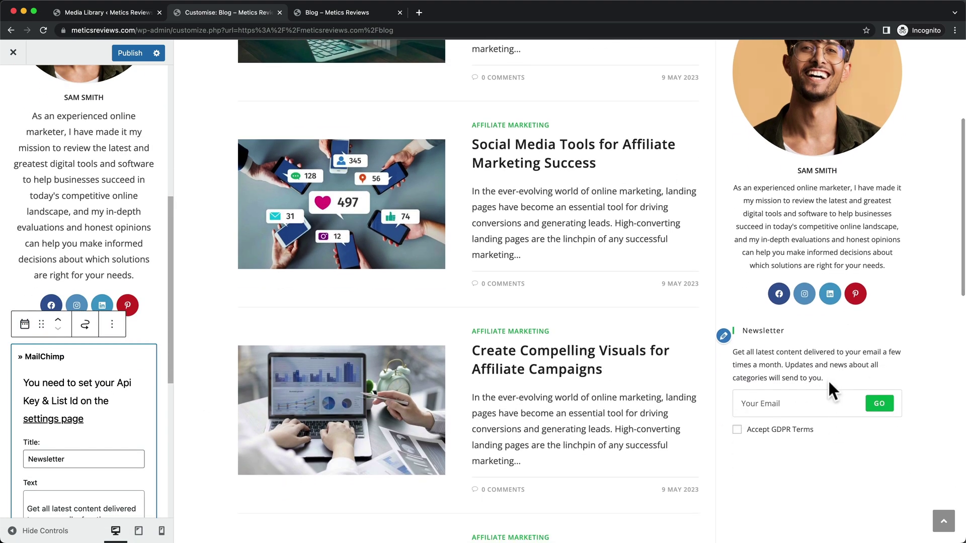
scroll(91, 406, "down", 2)
scroll(10, 400, "down", 1)
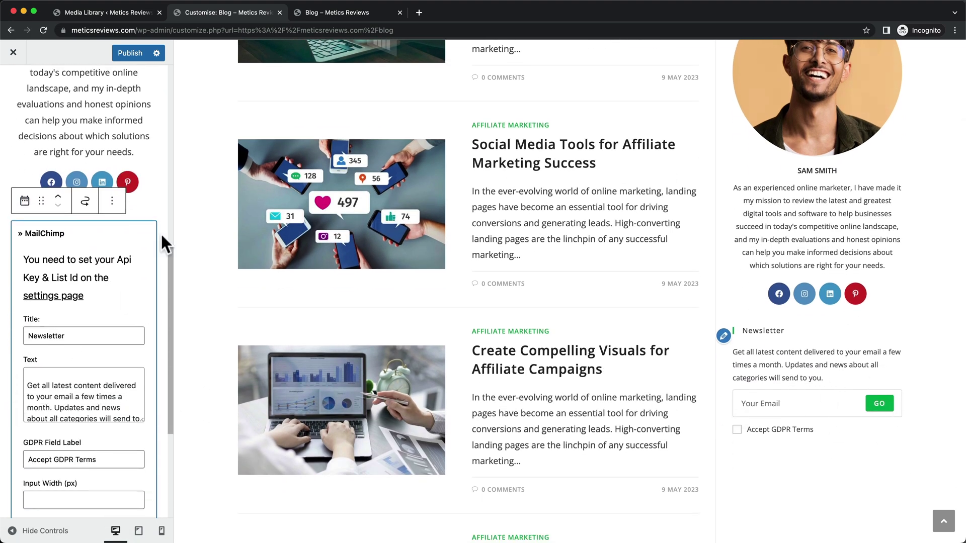
Replace the newsletter Text with the marketing-tips line copied from the live blog.
left_click(322, 15)
scroll(718, 267, "up", 1)
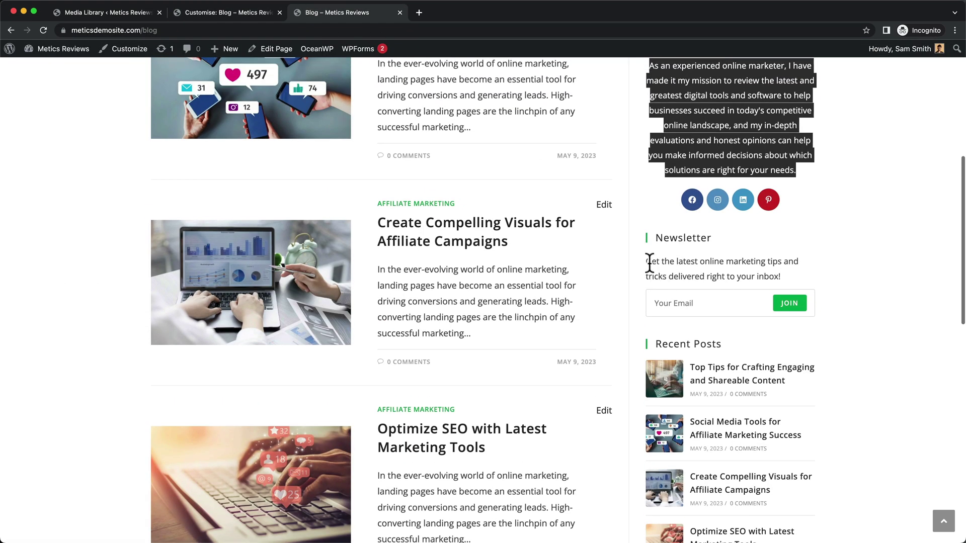
left_click_drag(646, 261, 670, 262)
left_click(229, 12)
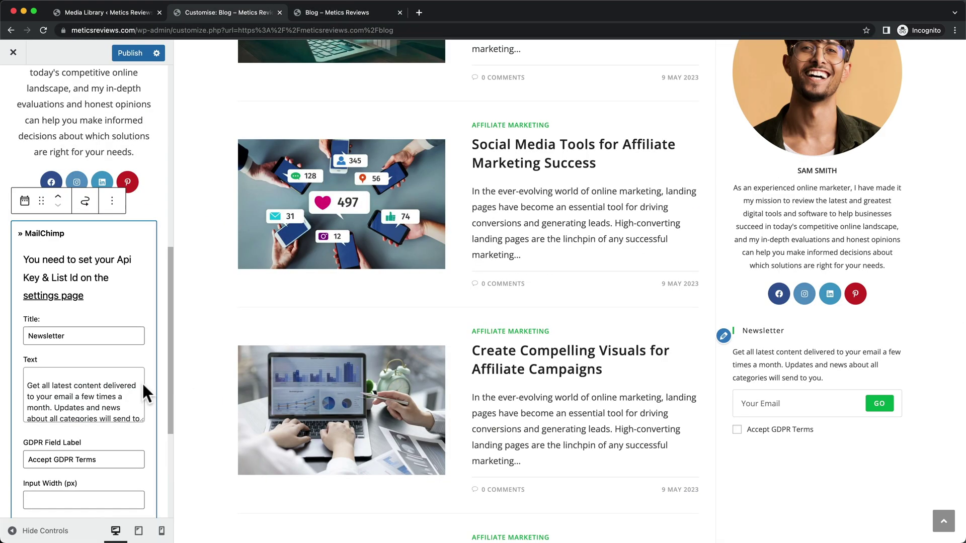
triple_click(75, 385)
key("cmd+v")
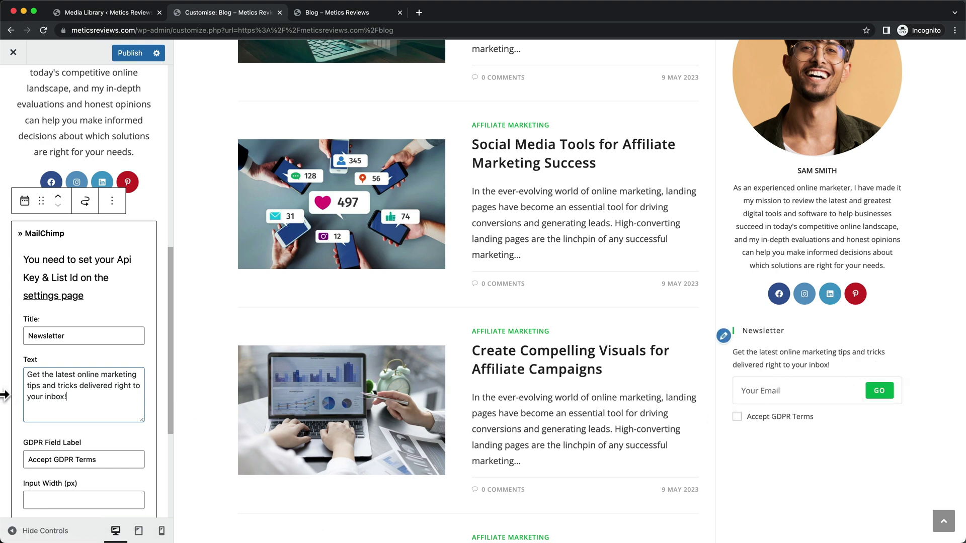
Clear the Accept GDPR Terms field label to remove the checkbox.
scroll(85, 405, "down", 2)
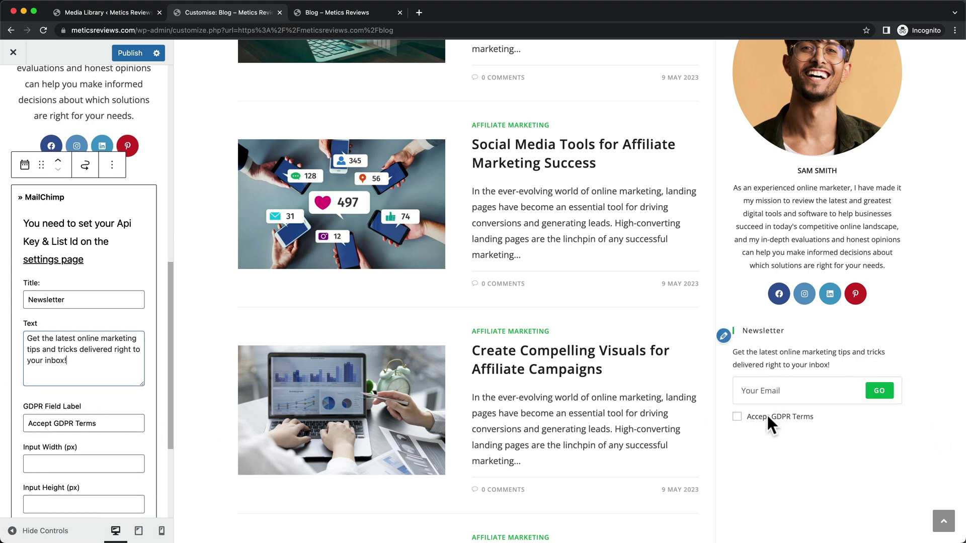
left_click_drag(112, 421, 24, 423)
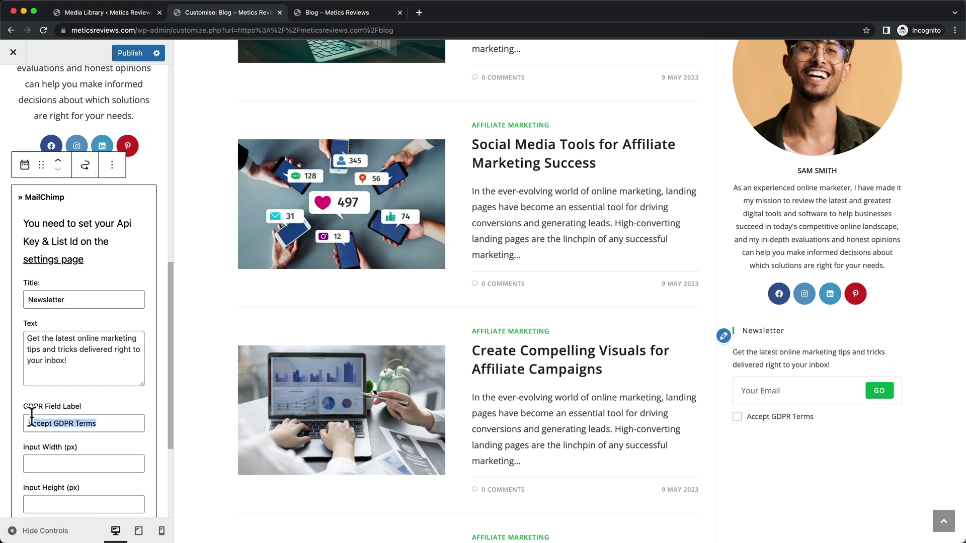
key("BackSpace")
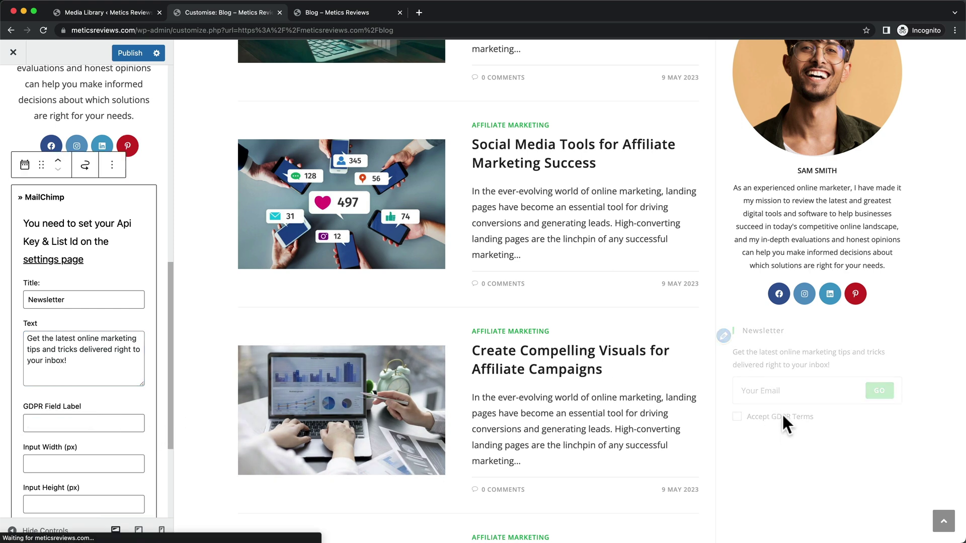
Insert a Recent Posts widget below the Newsletter, found by searching 'recent'.
scroll(111, 400, "down", 4)
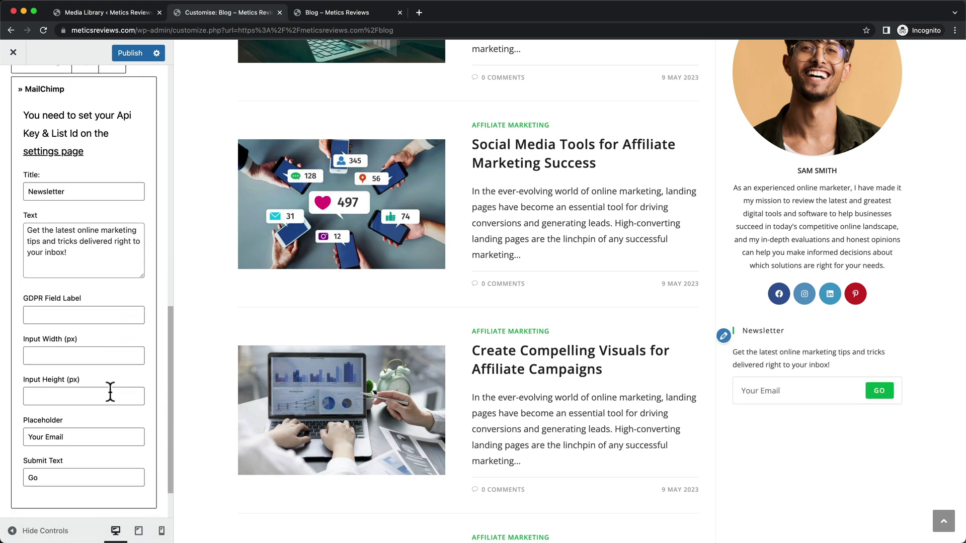
scroll(110, 392, "down", 2)
scroll(805, 415, "down", 1)
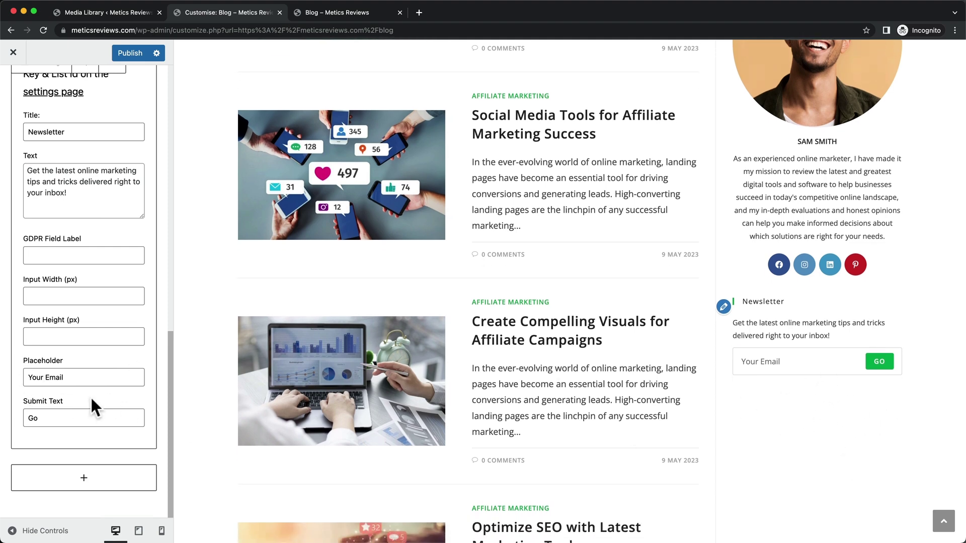
left_click(83, 478)
left_click(47, 305)
type("r")
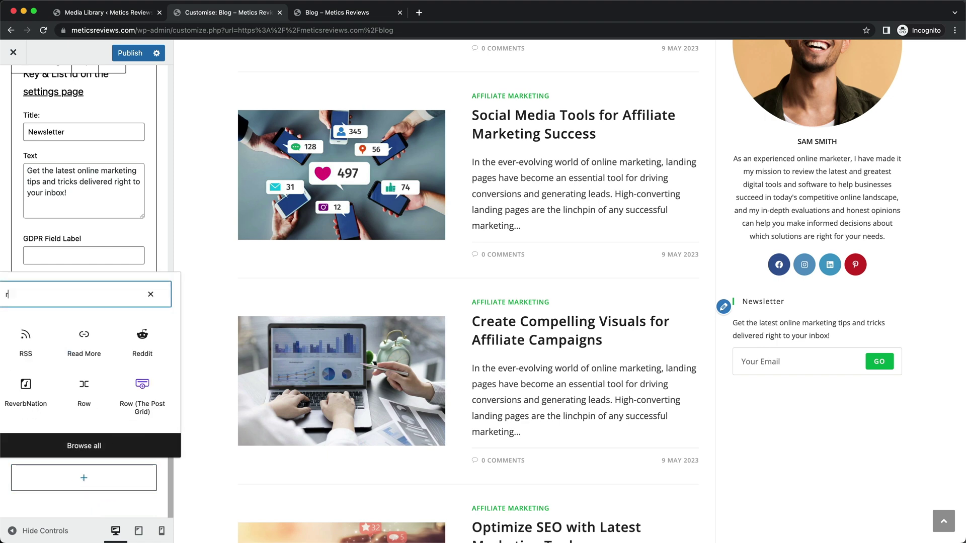
type("ecent")
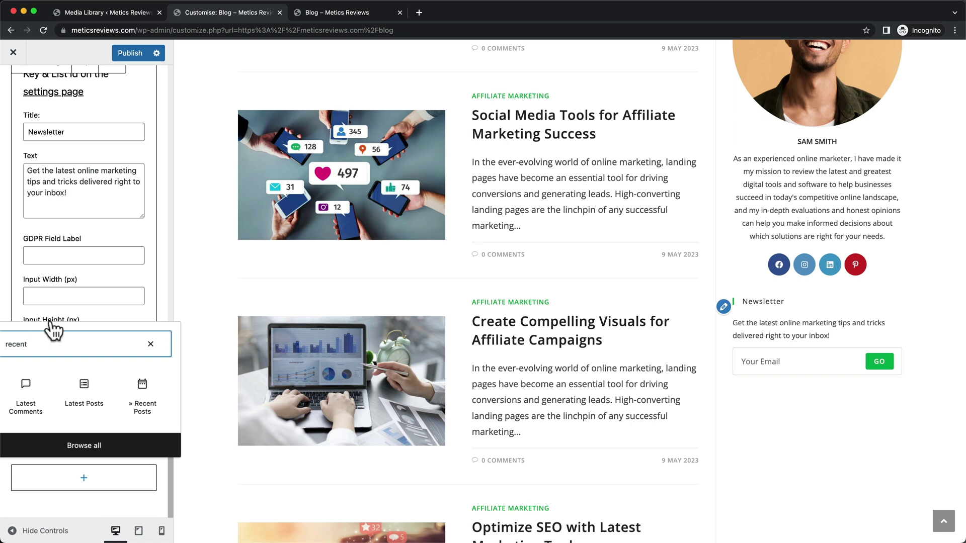
left_click(144, 410)
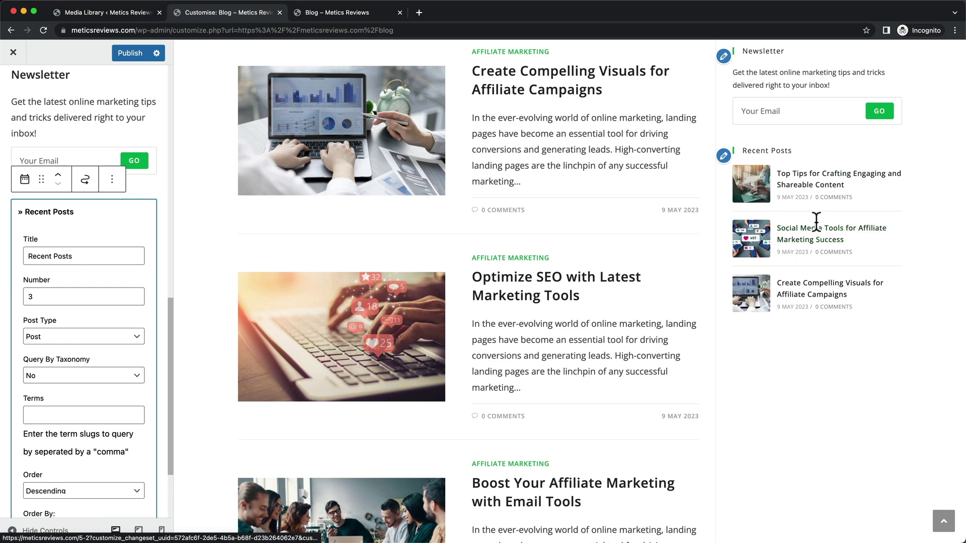
Change the Recent Posts number from 3 to 6.
double_click(43, 296)
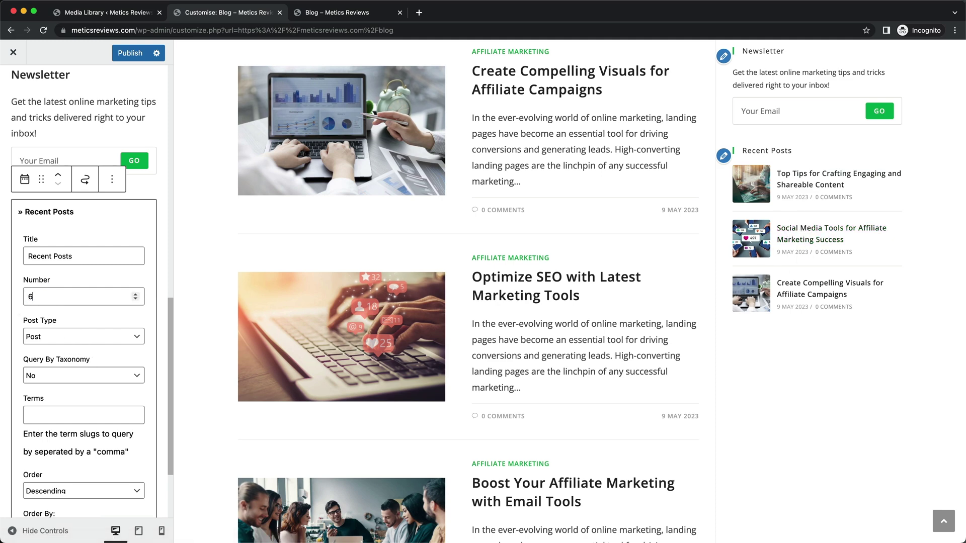
left_click(88, 309)
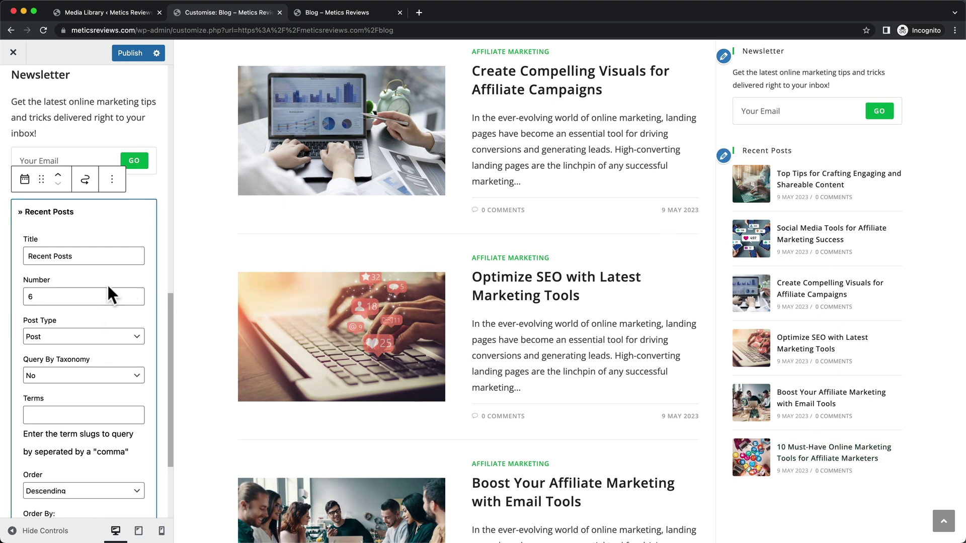
scroll(86, 303, "down", 1)
scroll(86, 303, "down", 3)
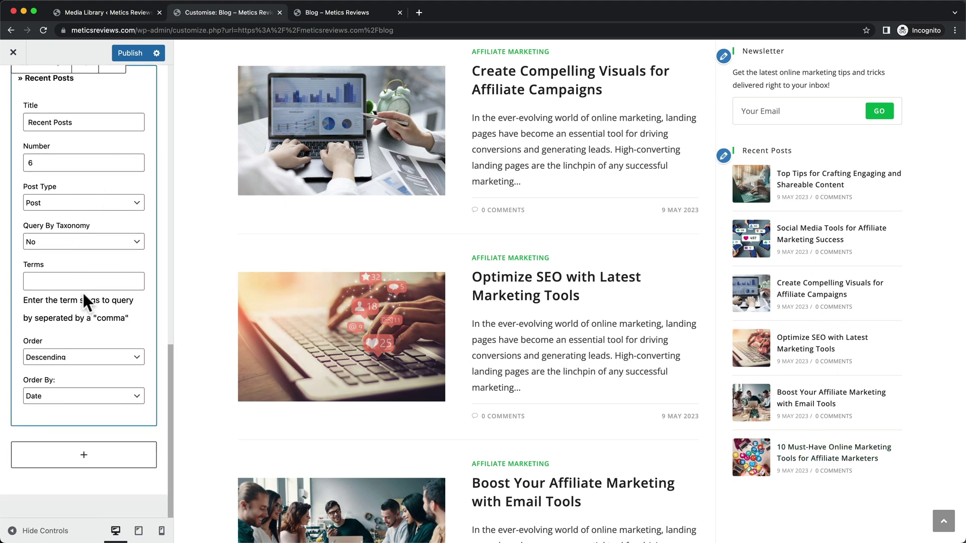
Publish the sidebar changes and review the About Me bio in the preview.
left_click(125, 56)
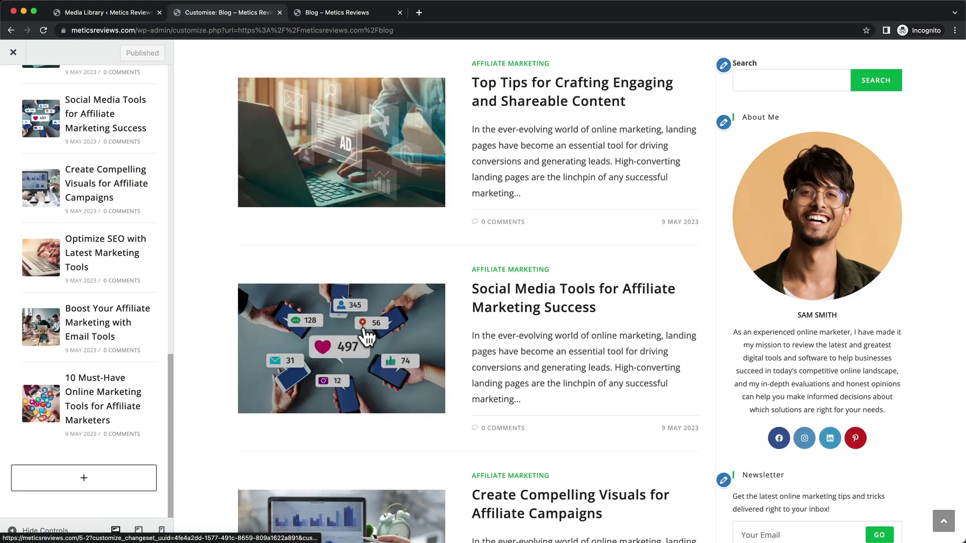
scroll(837, 348, "up", 3)
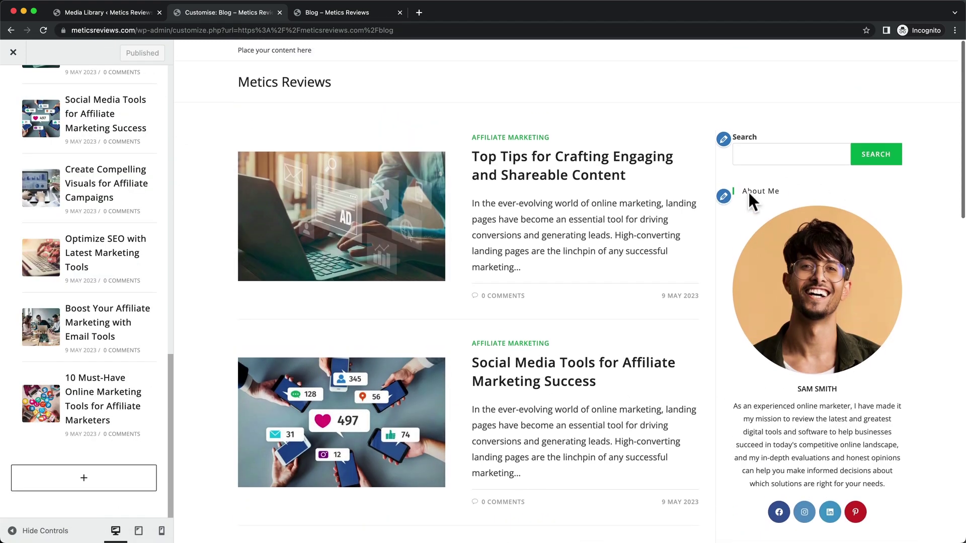
left_click_drag(786, 191, 738, 192)
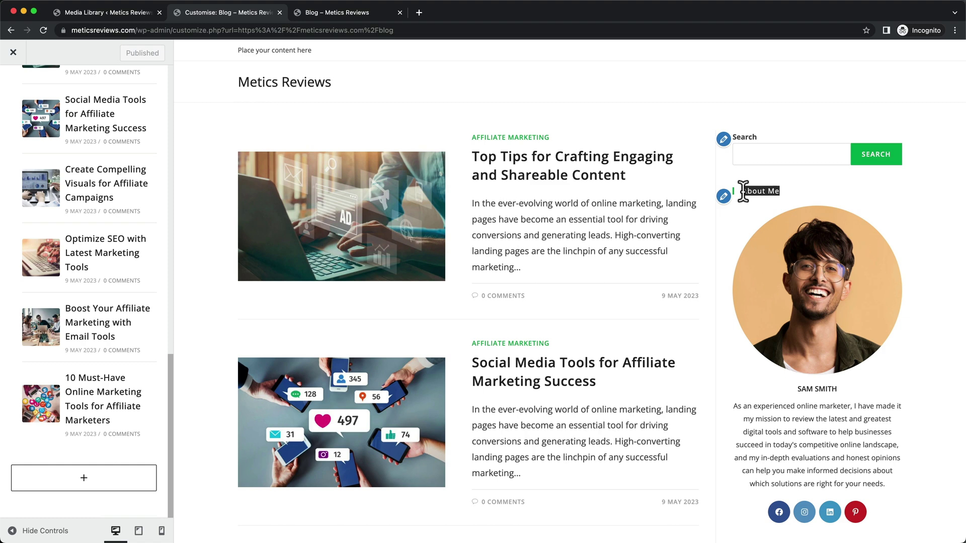
scroll(805, 360, "down", 2)
left_click_drag(734, 357, 893, 422)
scroll(74, 293, "up", 15)
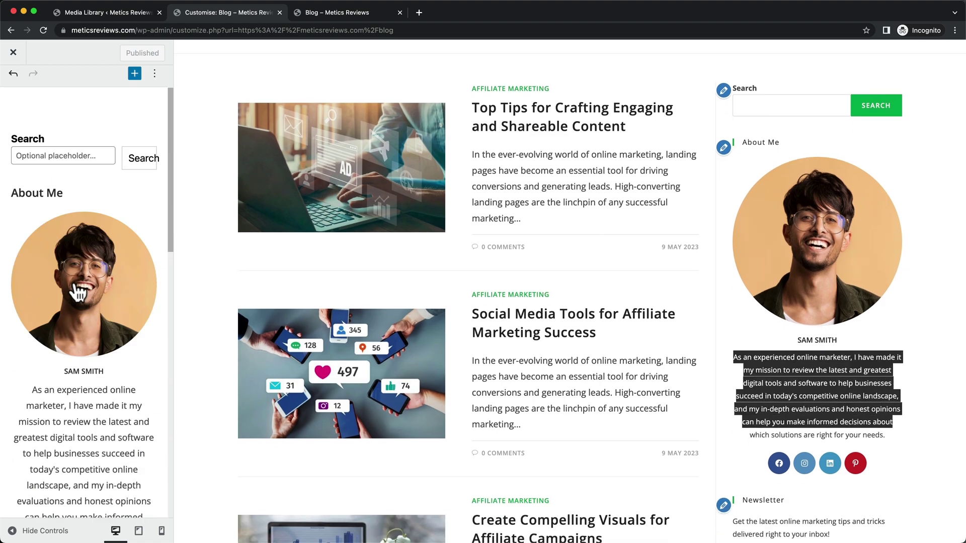
Navigate back to the main menu and open Typography > Sidebar Widget Heading.
left_click(10, 86)
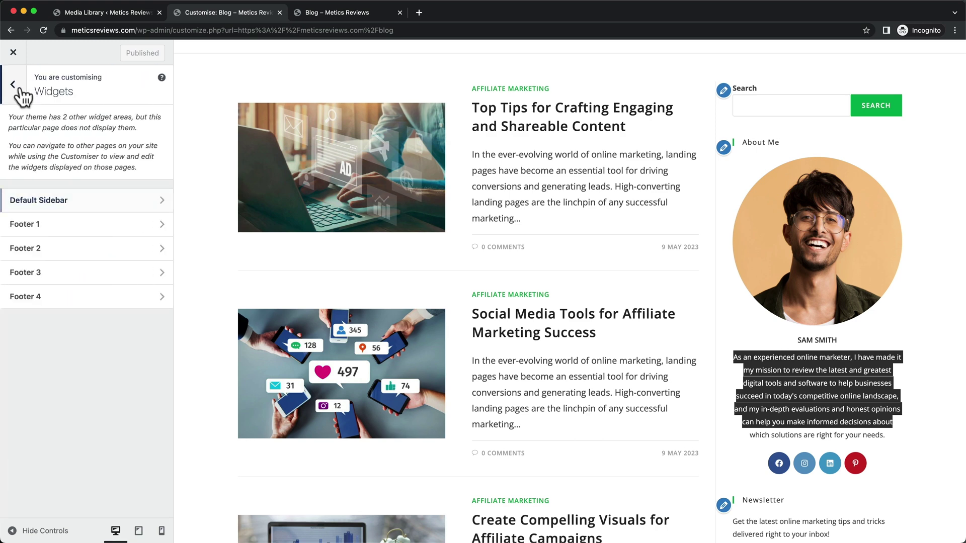
left_click(13, 85)
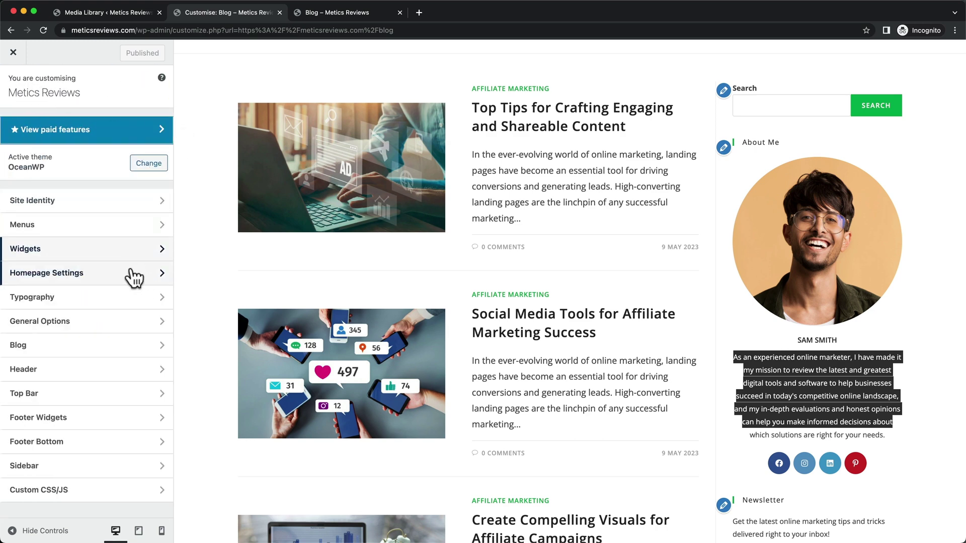
left_click(119, 304)
scroll(119, 304, "down", 3)
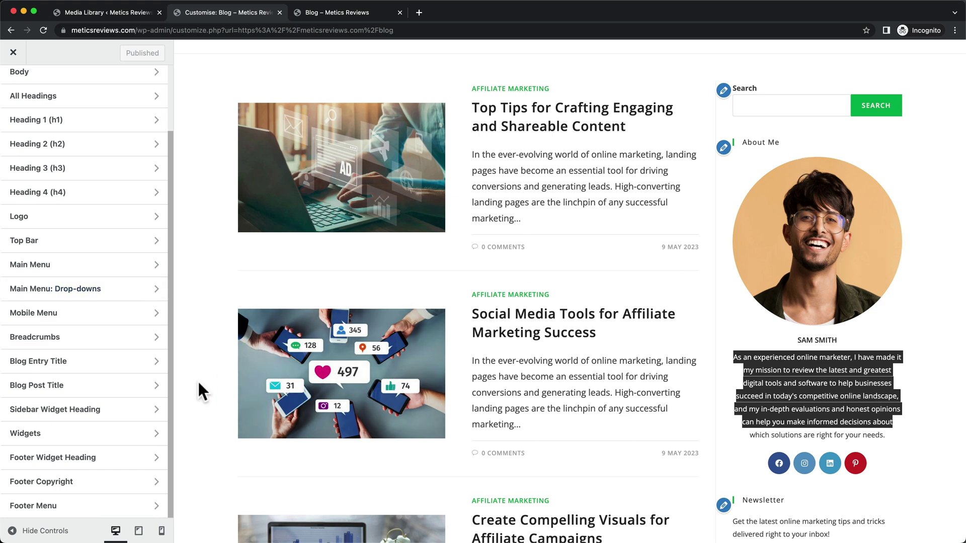
left_click(117, 411)
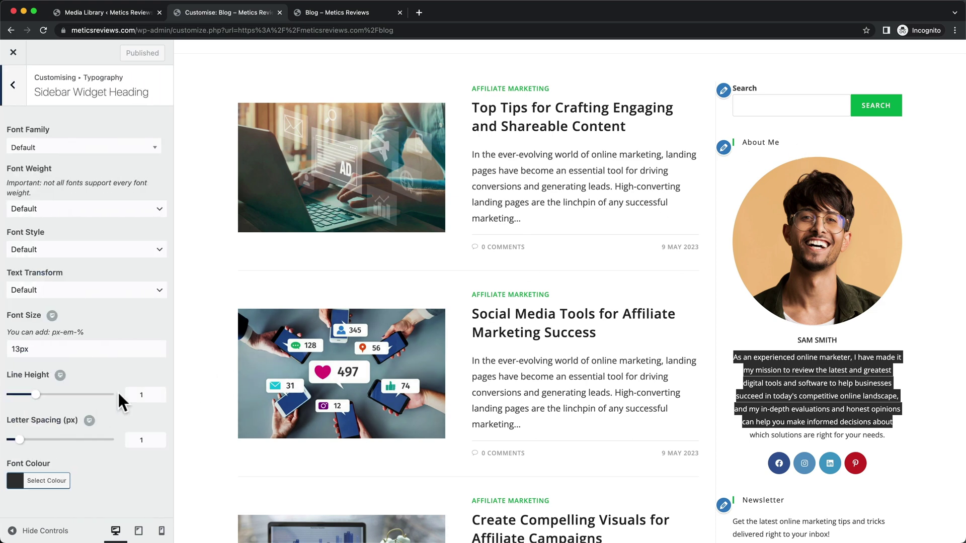
Change the Sidebar Widget Heading font size from 13px to 18px.
left_click(20, 348)
key("BackSpace")
type("8")
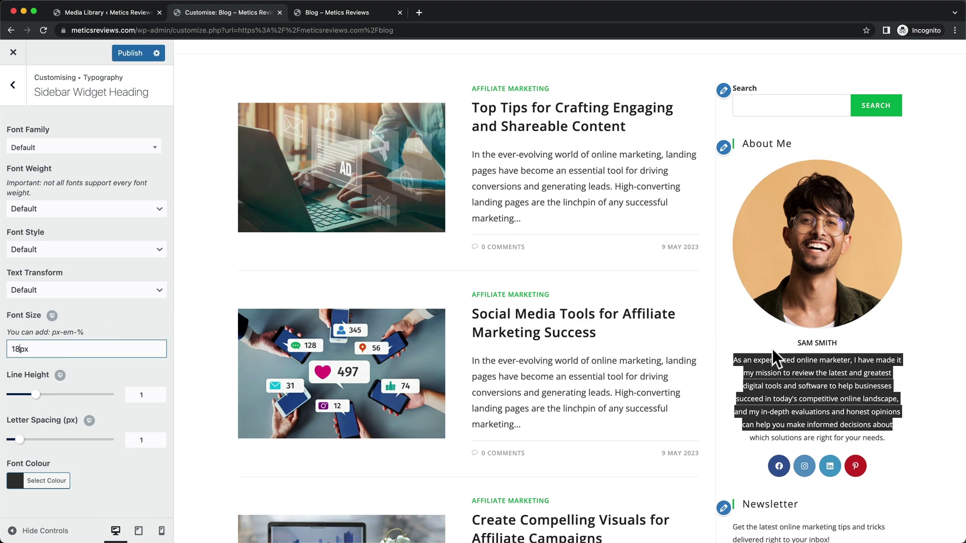
left_click(790, 352)
left_click(15, 93)
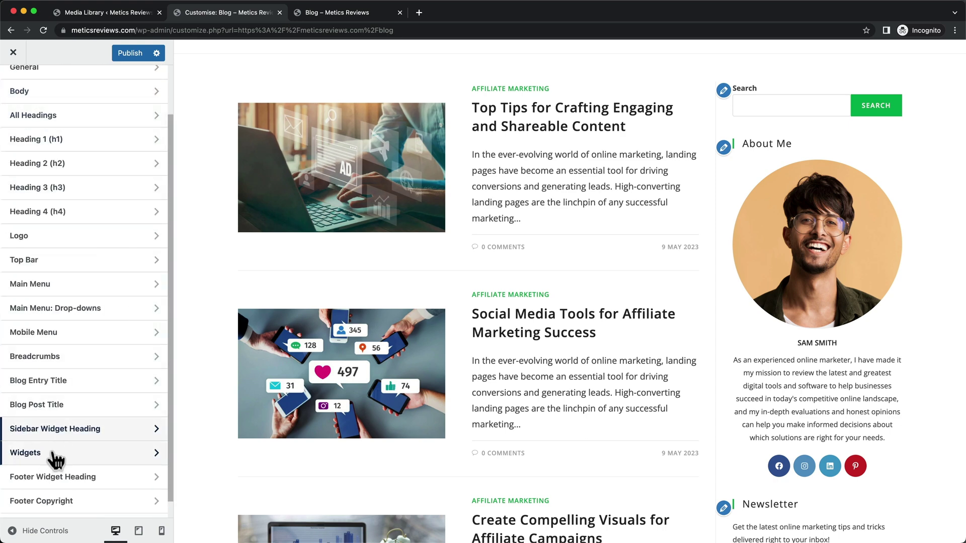
Set the Widgets typography font size to 14px, correcting an initial 15px entry.
left_click(49, 454)
left_click(39, 352)
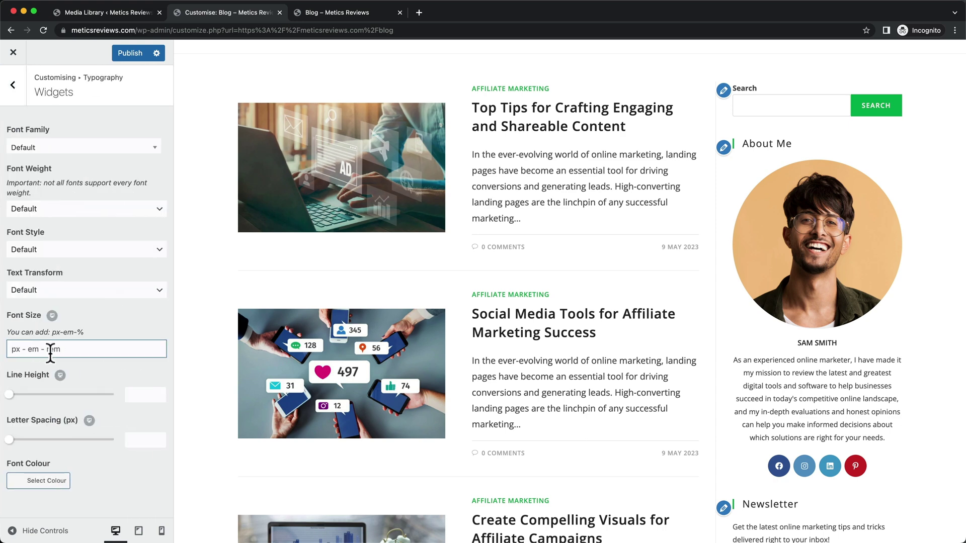
type("15px")
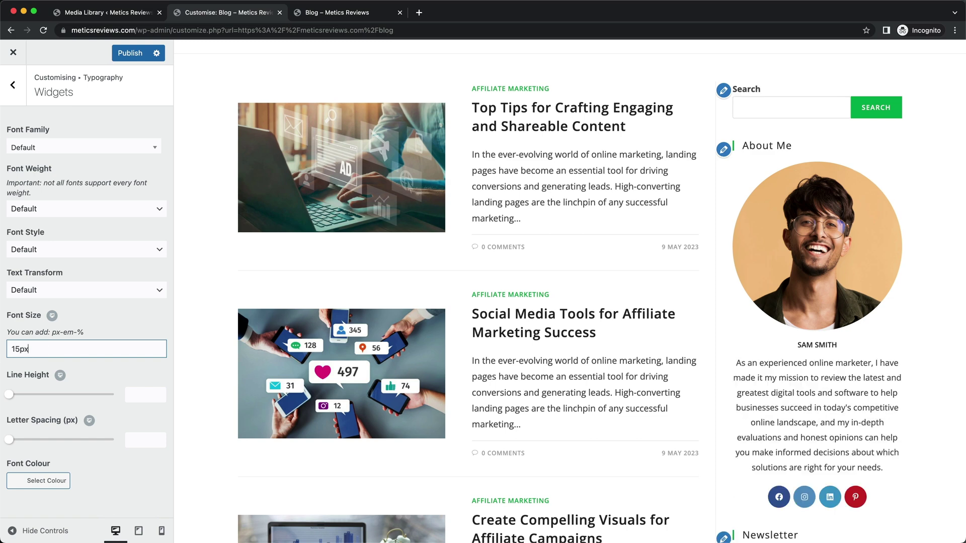
scroll(798, 338, "down", 3)
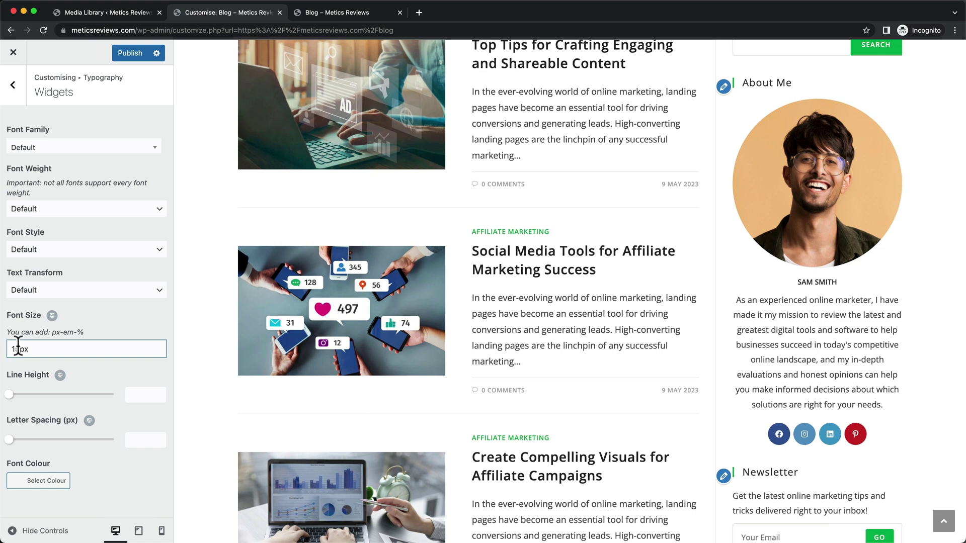
key("BackSpace")
type("4")
key("BackSpace")
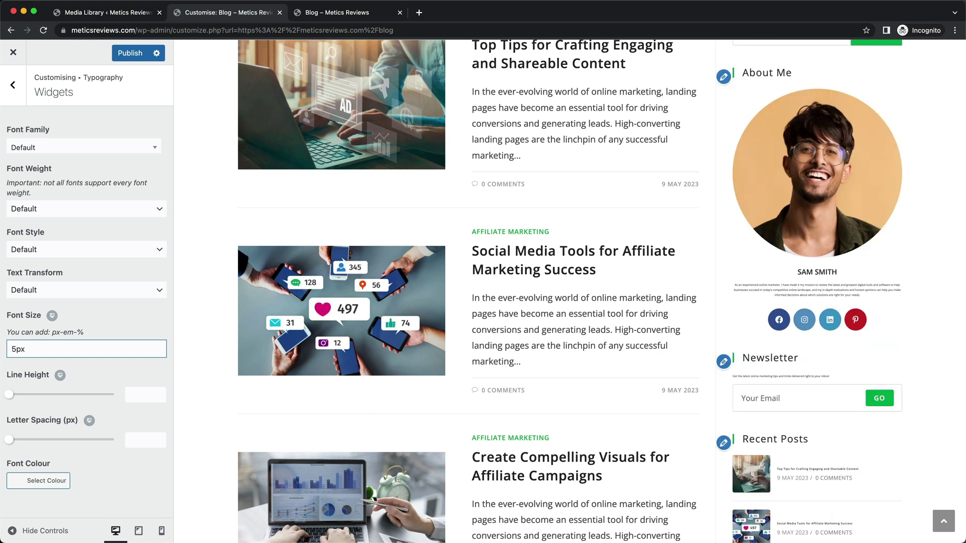
type("14")
key("Delete")
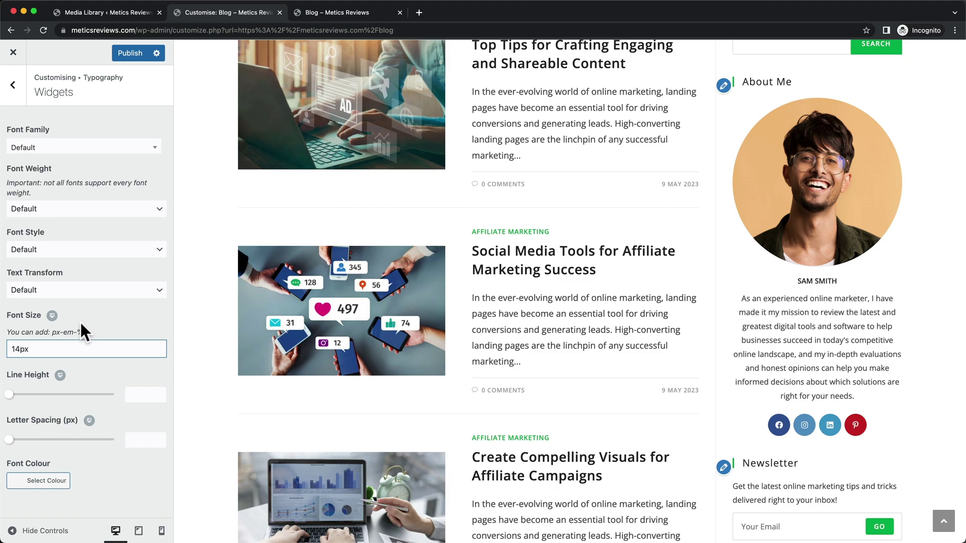